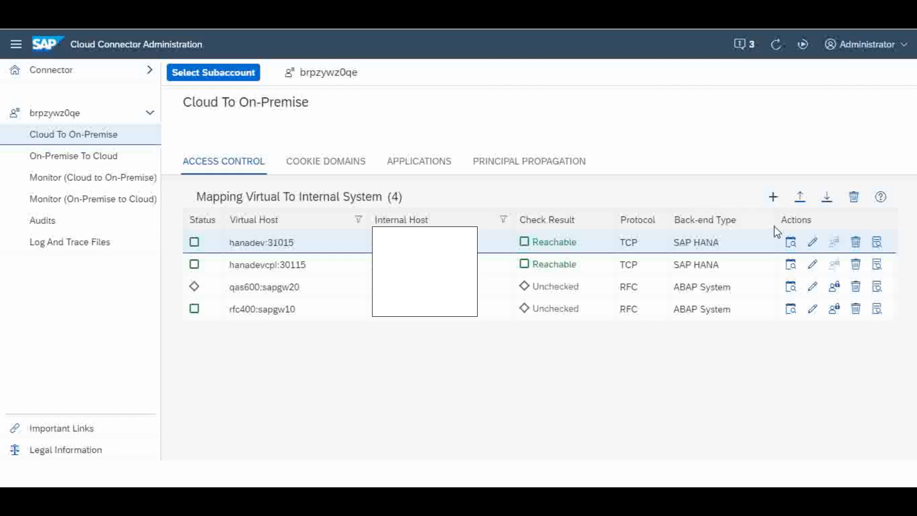
Start a new system mapping in Access Control with back-end type SAP HANA and protocol TCP
{"action": "left_click", "coordinate": [773, 198]}
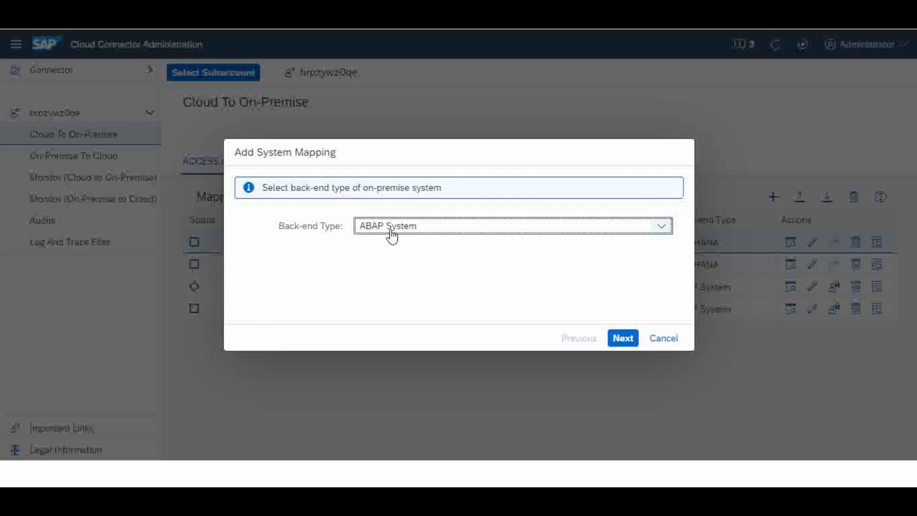
{"action": "left_click", "coordinate": [663, 232]}
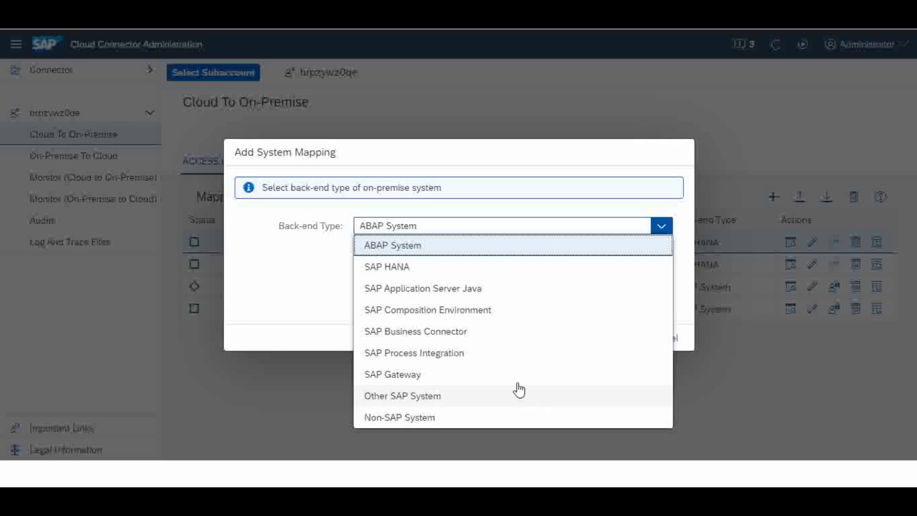
{"action": "left_click", "coordinate": [394, 270]}
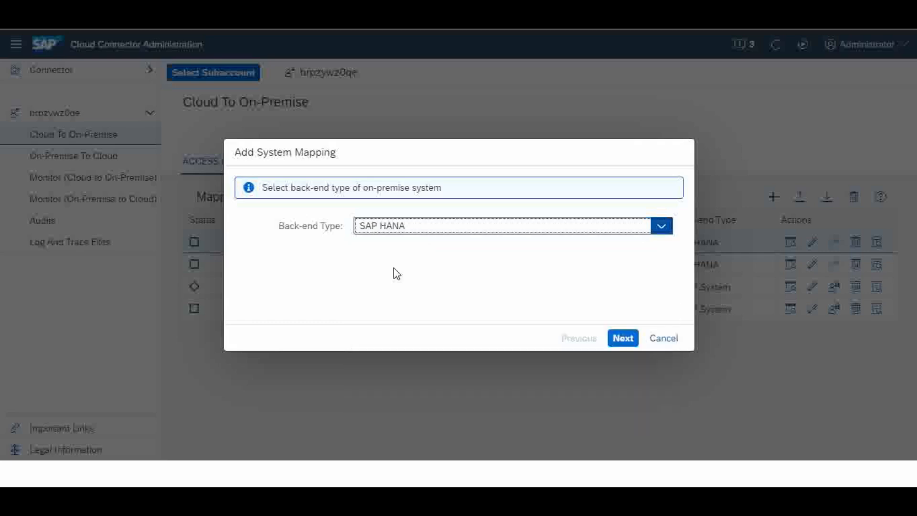
{"action": "left_click", "coordinate": [627, 341]}
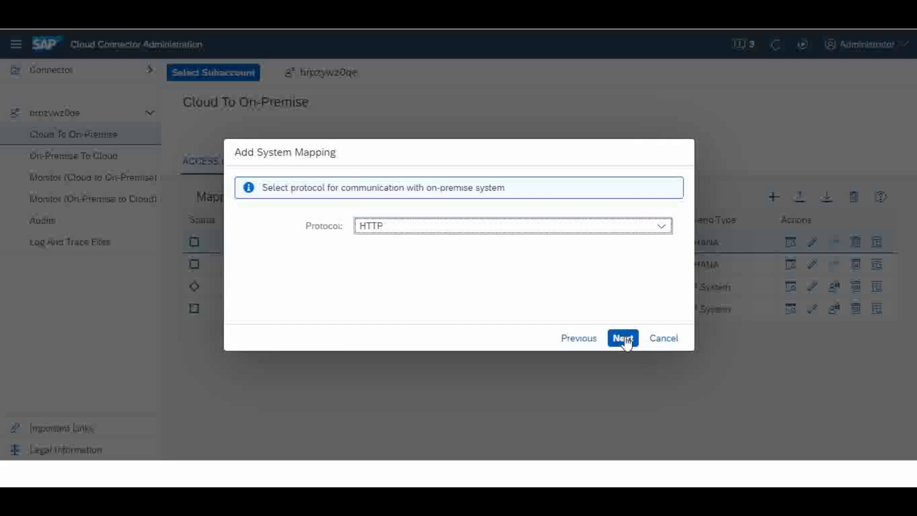
{"action": "left_click", "coordinate": [662, 229]}
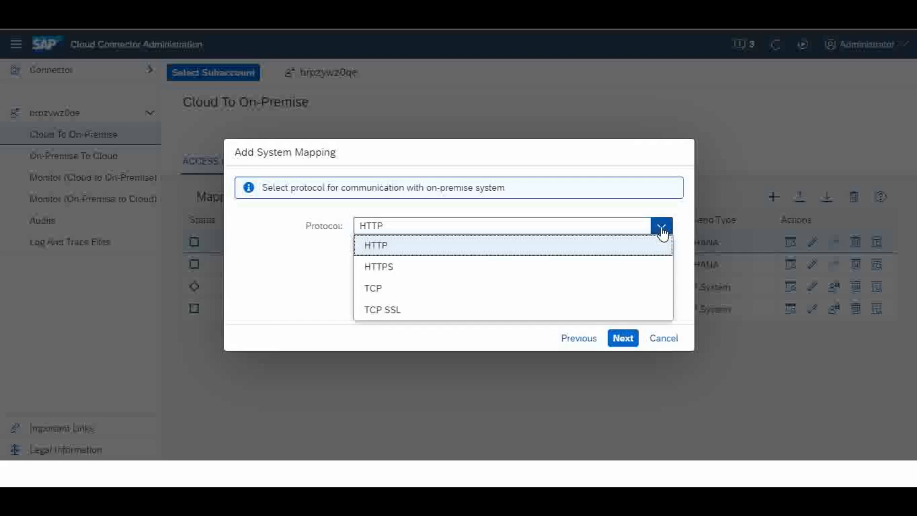
{"action": "left_click", "coordinate": [381, 292]}
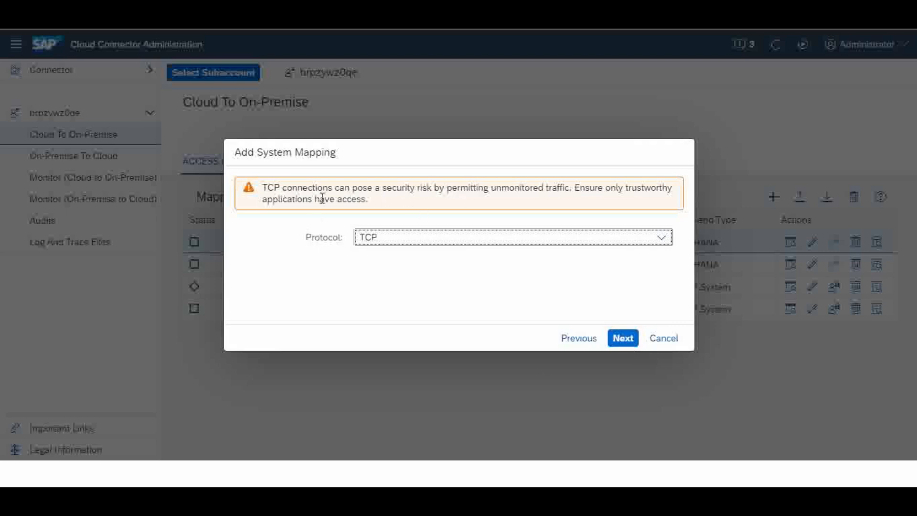
{"action": "left_click", "coordinate": [624, 344]}
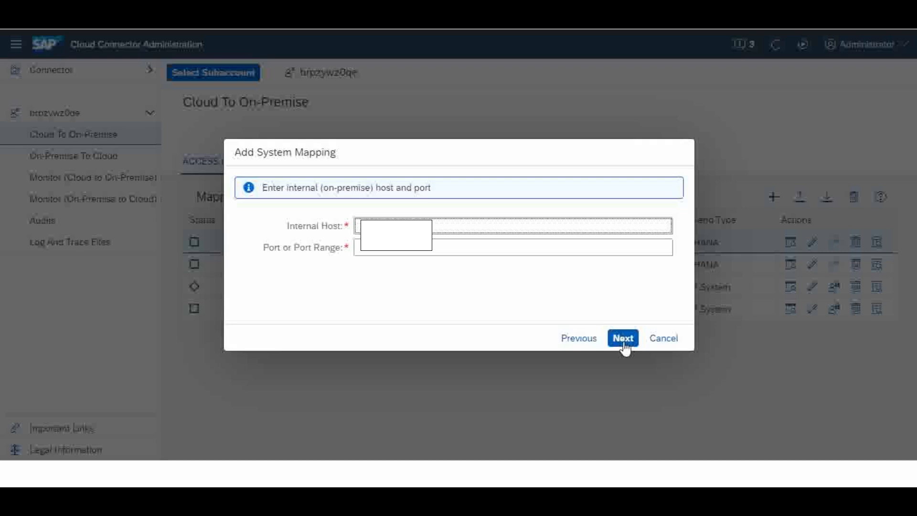
Enter the internal host and port for the mapping and set its virtual host to hana400
{"action": "left_click", "coordinate": [392, 251]}
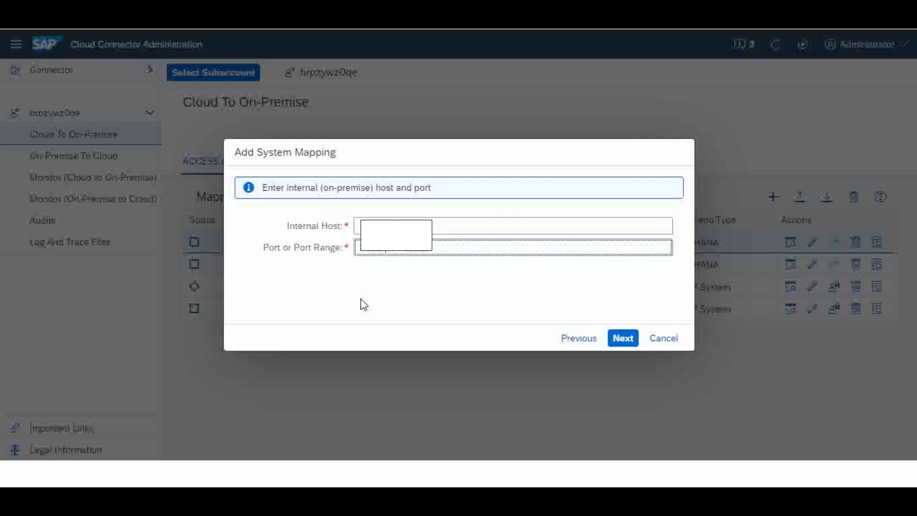
{"action": "left_click", "coordinate": [623, 339]}
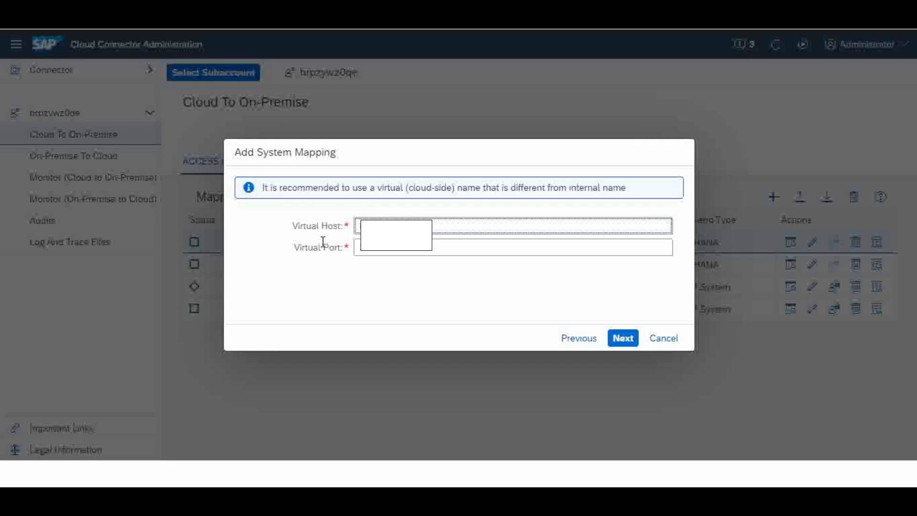
{"action": "type", "text": "400"}
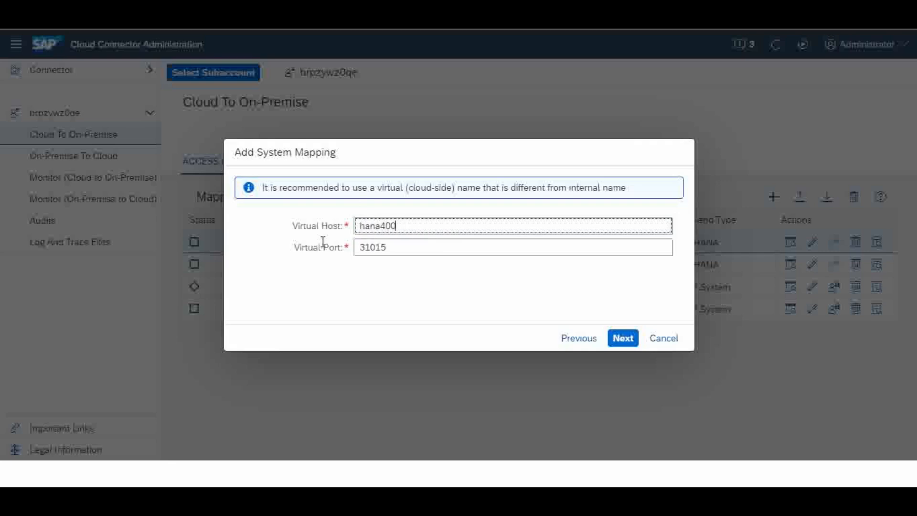
Set the virtual port to 30001, proceed to the optional description and cancel the new mapping
{"action": "left_click", "coordinate": [401, 244]}
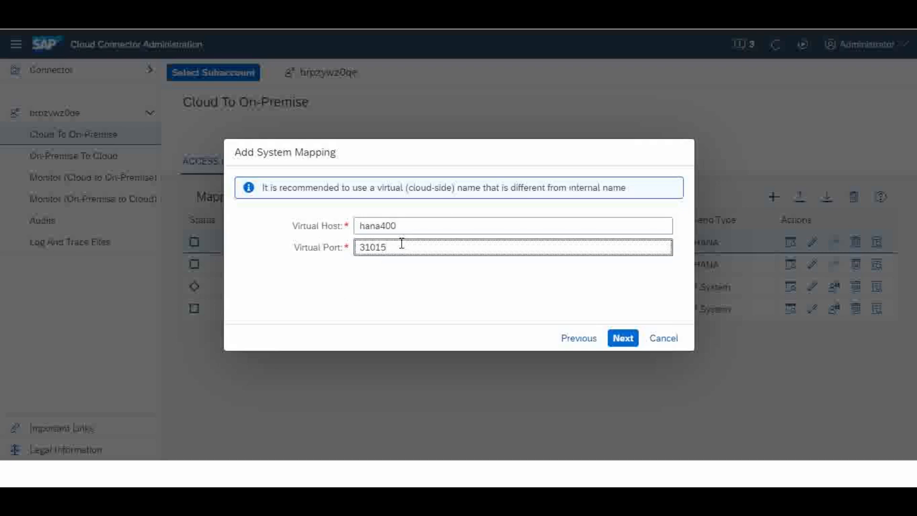
{"action": "key", "text": "BackSpace"}
{"action": "key", "text": "BackSpace"}
{"action": "key", "text": "BackSpace"}
{"action": "key", "text": "BackSpace"}
{"action": "type", "text": "00001"}
{"action": "key", "text": "BackSpace"}
{"action": "key", "text": "BackSpace"}
{"action": "type", "text": "1"}
{"action": "left_click", "coordinate": [629, 343]}
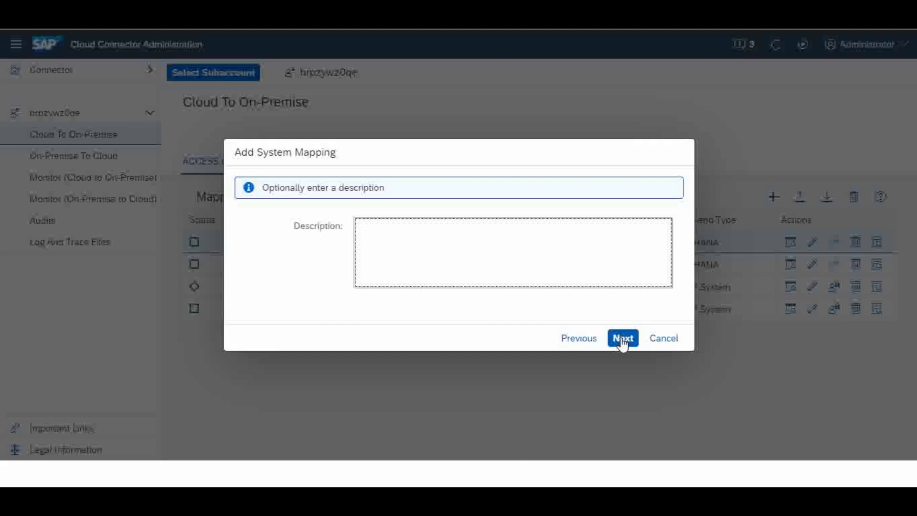
{"action": "left_click", "coordinate": [663, 339]}
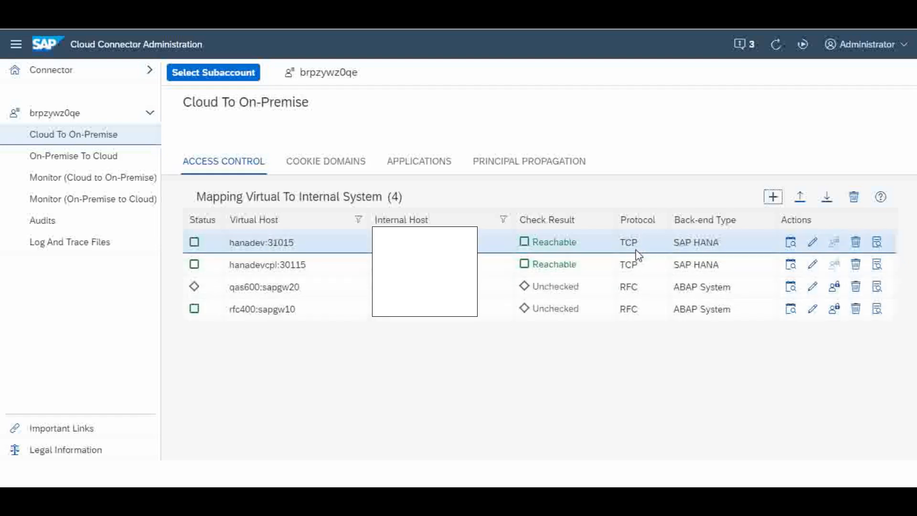
Check the availability of the hanadevcpi:30115 mapping's internal host and highlight its virtual host and port
{"action": "left_click", "coordinate": [791, 266]}
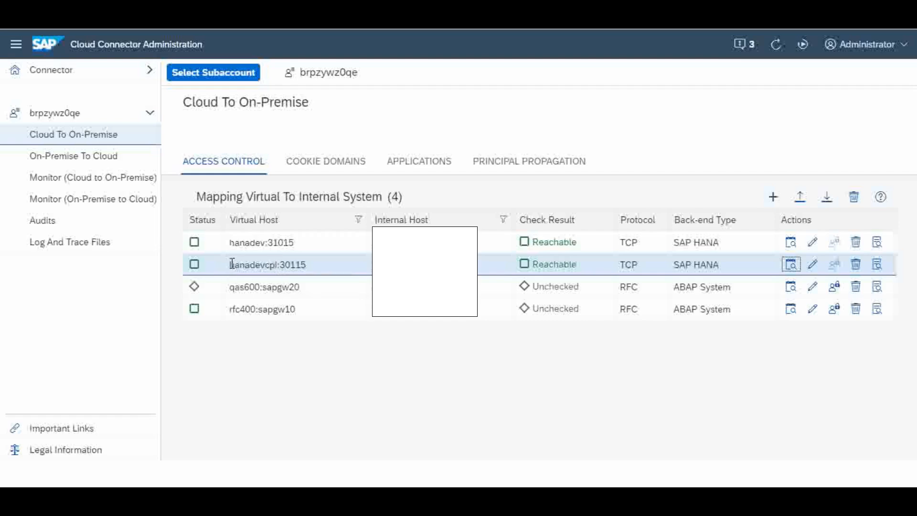
{"action": "left_click_drag", "start_coordinate": [230, 266], "coordinate": [317, 265]}
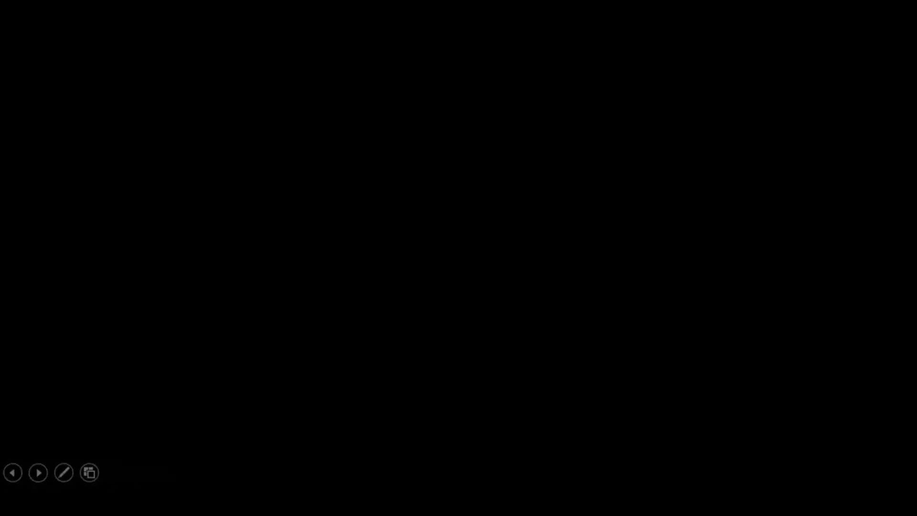
{"action": "key", "text": "Right"}
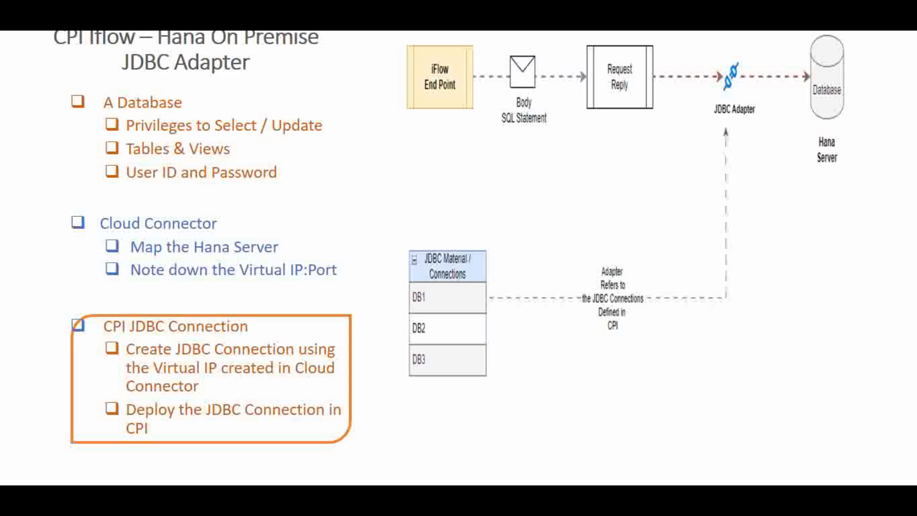
Switch to SAP Cloud Integration and open the JDBC Material from the security section of the monitoring overview
{"action": "key", "text": "alt+Tab"}
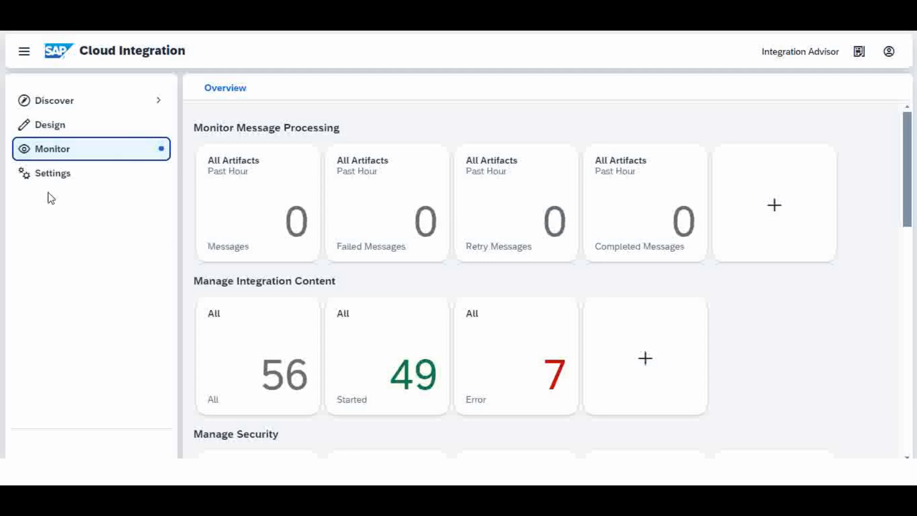
{"action": "left_click", "coordinate": [57, 153]}
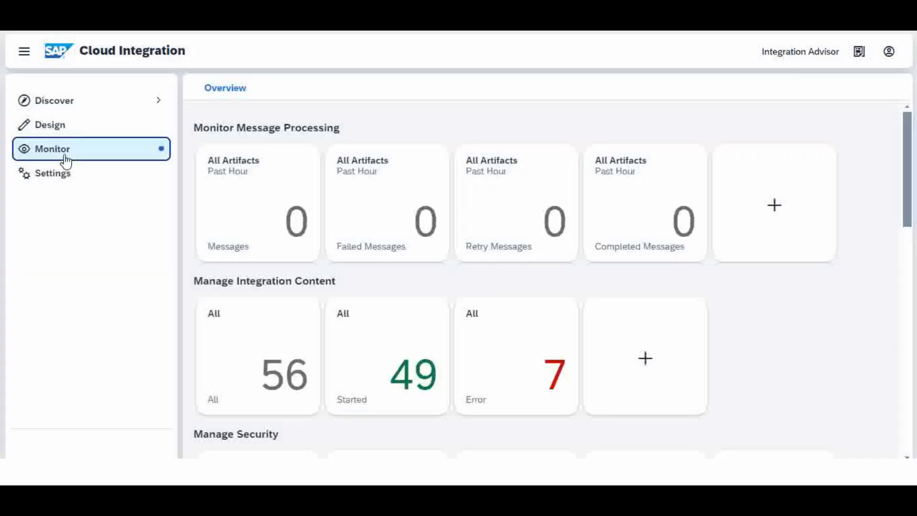
{"action": "left_click_drag", "start_coordinate": [910, 183], "coordinate": [901, 281]}
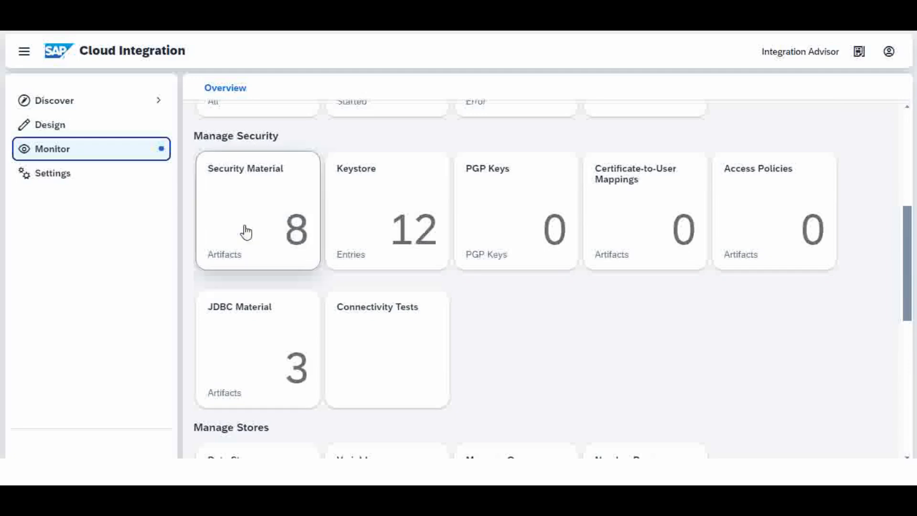
{"action": "left_click", "coordinate": [260, 357]}
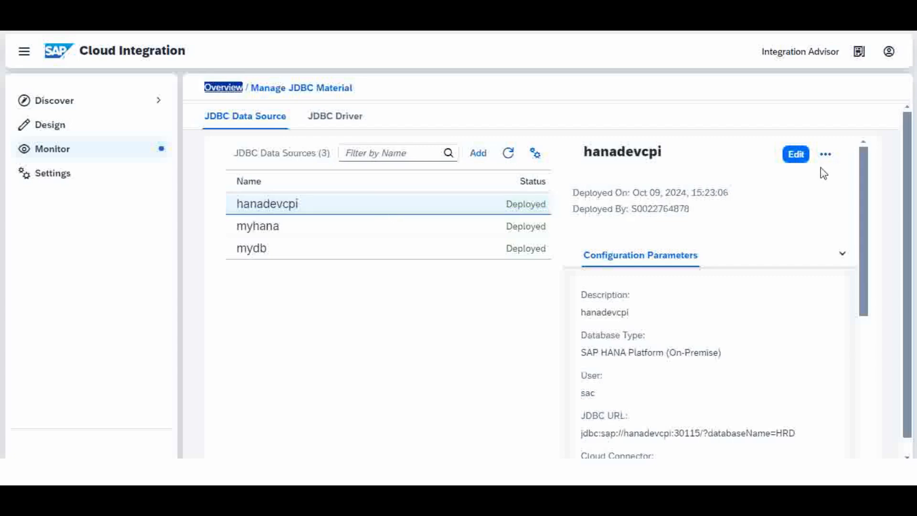
Open the hanadevcpi JDBC data source for editing and review its description, database type options and credential fields
{"action": "left_click", "coordinate": [798, 156]}
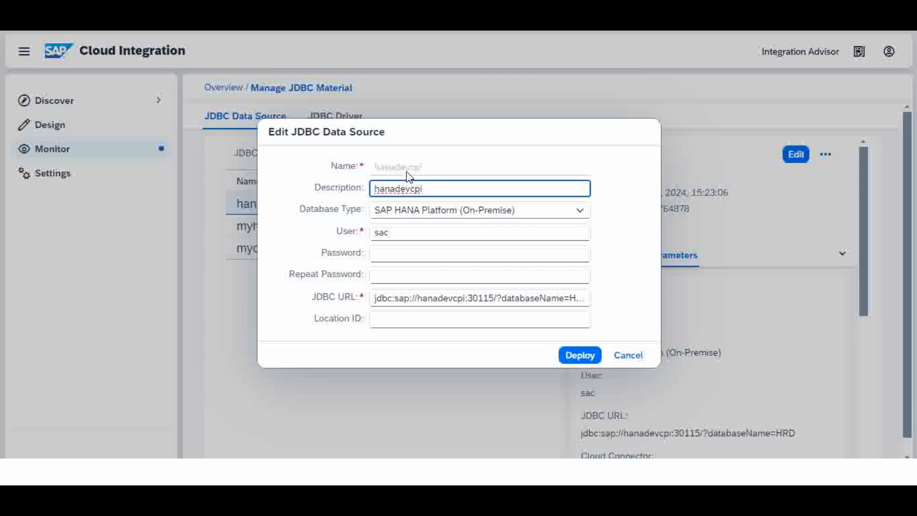
{"action": "left_click", "coordinate": [435, 190]}
{"action": "left_click", "coordinate": [582, 214]}
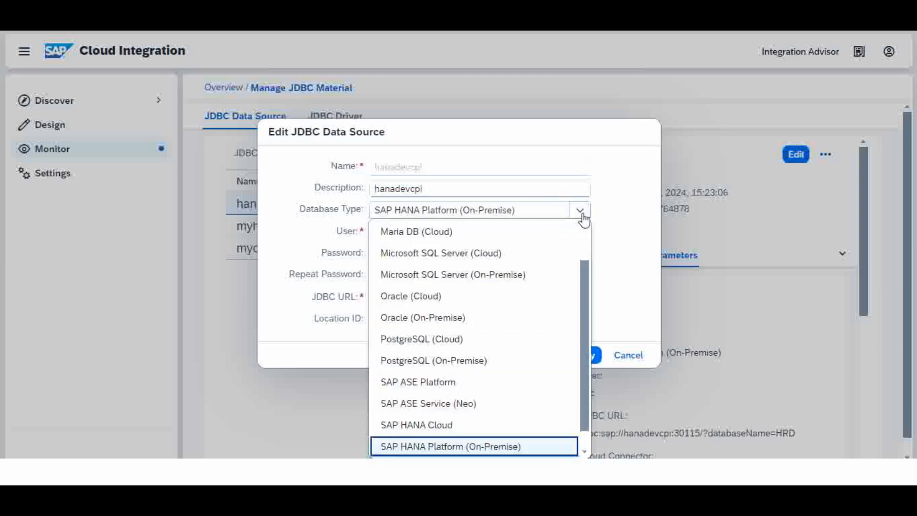
{"action": "left_click", "coordinate": [295, 404]}
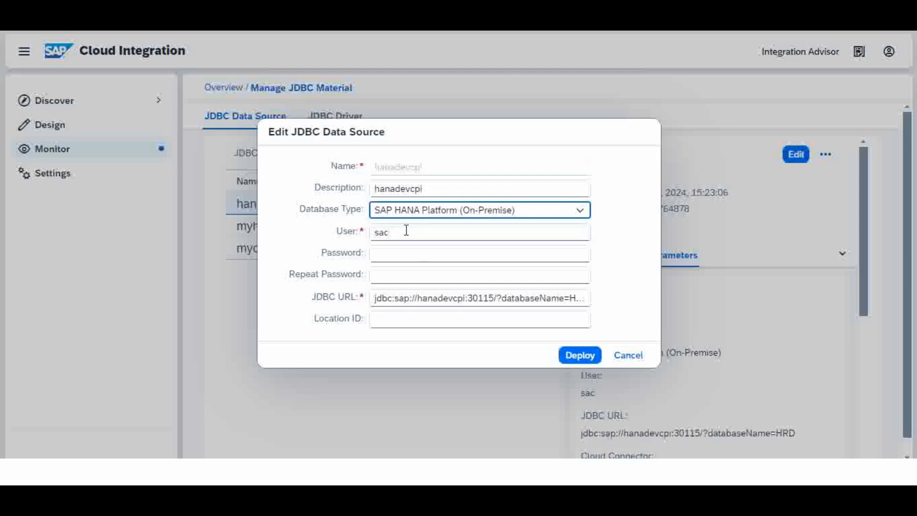
{"action": "left_click", "coordinate": [391, 273]}
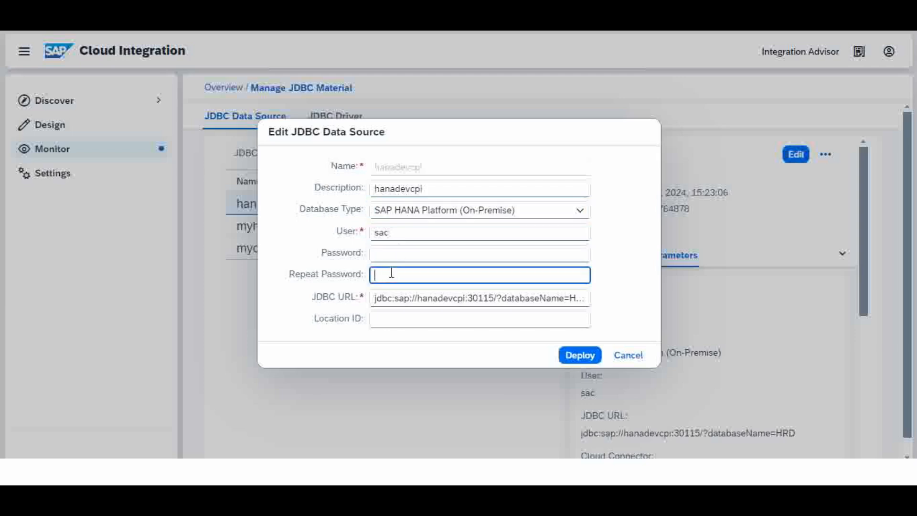
Examine the virtual host, port and database name in the hanadevcpi JDBC URL and close the editor without deploying
{"action": "left_click", "coordinate": [411, 298]}
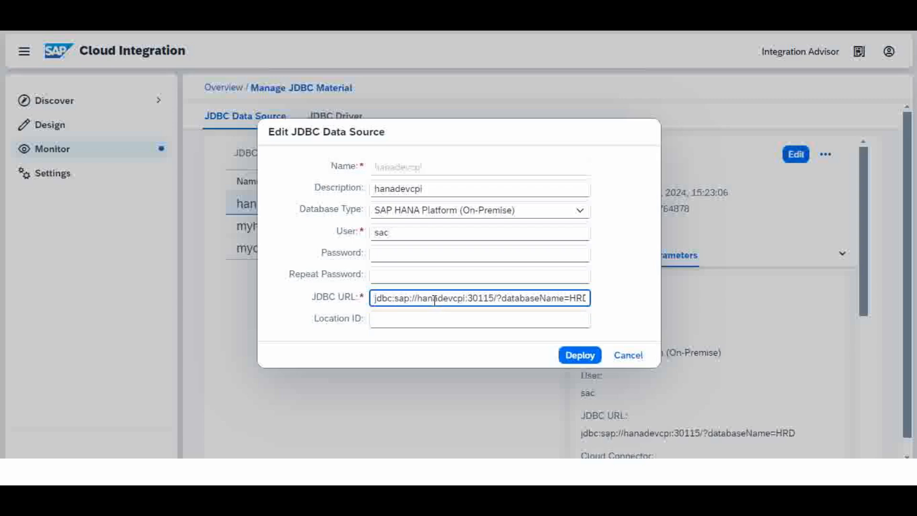
{"action": "key", "text": "Right"}
{"action": "key", "text": "Right"}
{"action": "key", "text": "Right"}
{"action": "key", "text": "Right"}
{"action": "key", "text": "Right"}
{"action": "key", "text": "Right"}
{"action": "key", "text": "Right"}
{"action": "key", "text": "Right"}
{"action": "key", "text": "Right"}
{"action": "key", "text": "Right"}
{"action": "key", "text": "Right"}
{"action": "key", "text": "Right"}
{"action": "key", "text": "Right"}
{"action": "key", "text": "Right"}
{"action": "key", "text": "shift+Left"}
{"action": "key", "text": "shift+Left"}
{"action": "key", "text": "shift+Left"}
{"action": "key", "text": "shift+Left"}
{"action": "key", "text": "shift+Left"}
{"action": "key", "text": "shift+Left"}
{"action": "key", "text": "shift+Left"}
{"action": "key", "text": "shift+Left"}
{"action": "key", "text": "shift+Left"}
{"action": "key", "text": "shift+Left"}
{"action": "key", "text": "shift+Left"}
{"action": "key", "text": "shift+Left"}
{"action": "key", "text": "shift+Left"}
{"action": "key", "text": "shift+Left"}
{"action": "key", "text": "shift+Left"}
{"action": "key", "text": "shift+Left"}
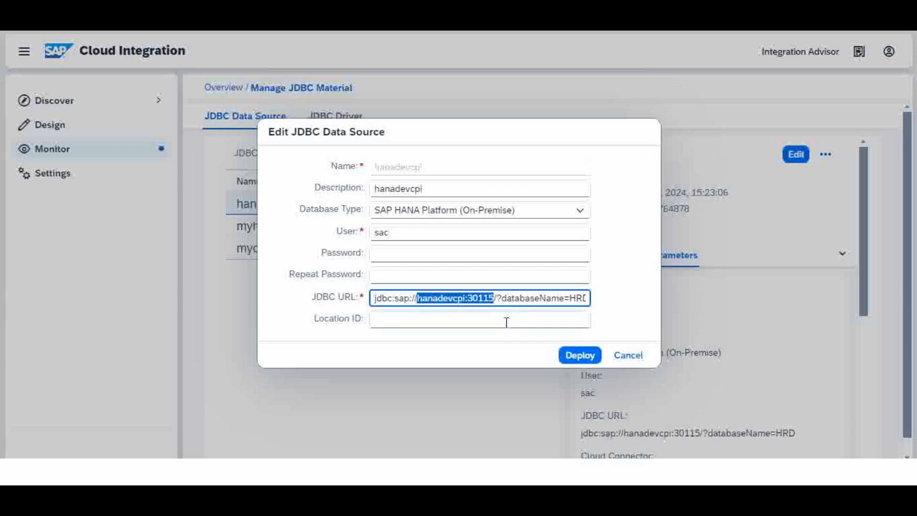
{"action": "left_click", "coordinate": [576, 298]}
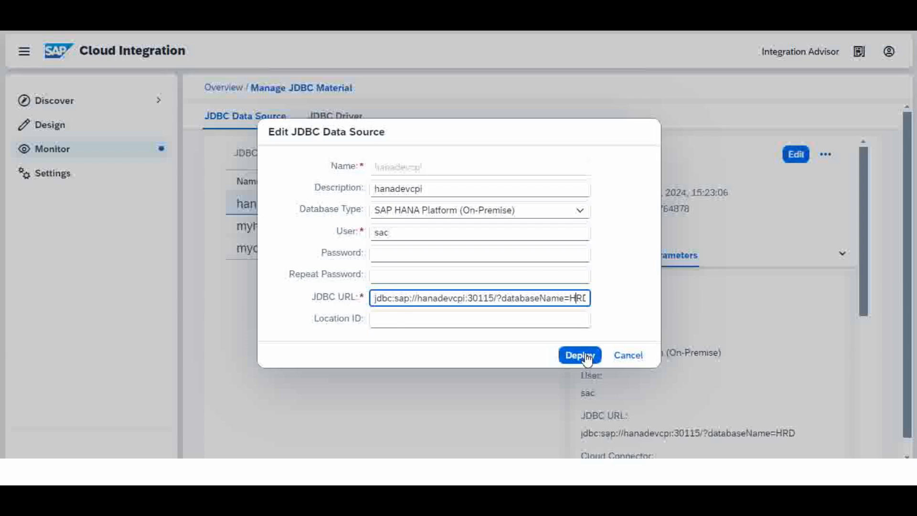
{"action": "left_click", "coordinate": [634, 359]}
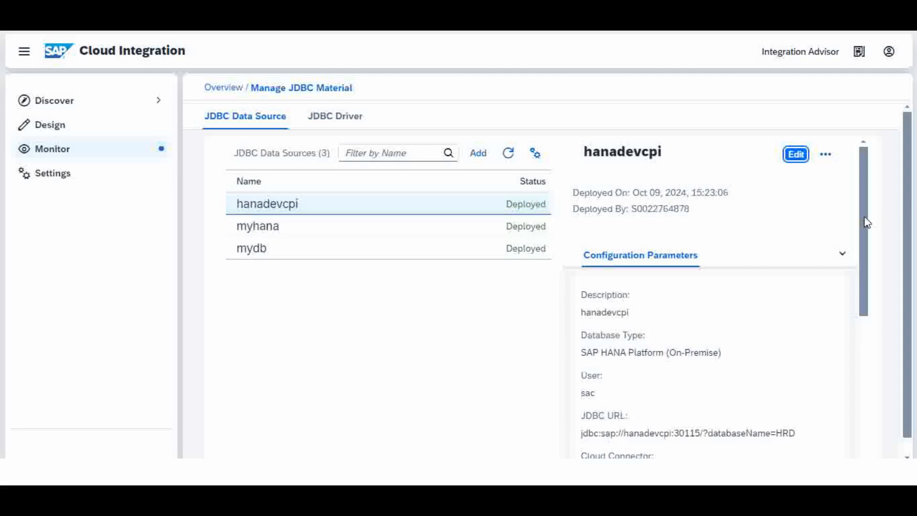
Review the Cloud Connector setting and the JDBC URL's virtual host and port in the hanadevcpi configuration parameters
{"action": "left_click_drag", "start_coordinate": [865, 219], "coordinate": [856, 194]}
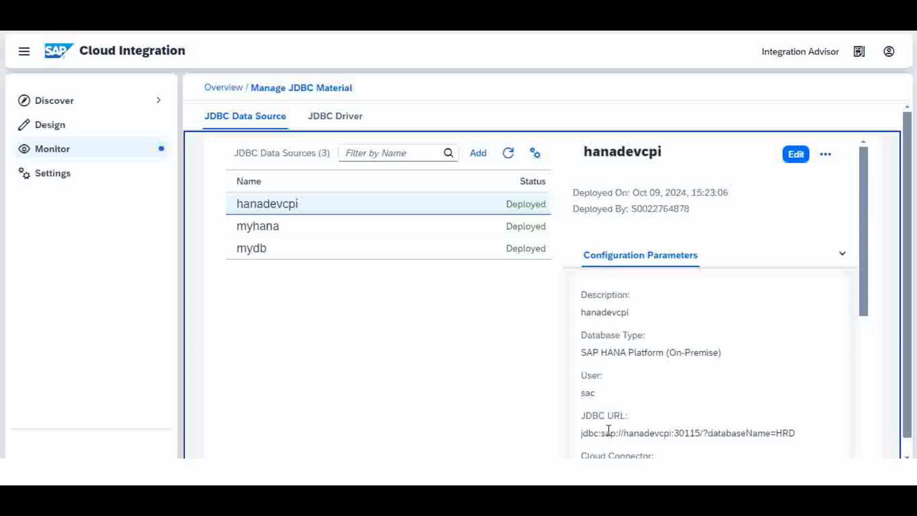
{"action": "left_click_drag", "start_coordinate": [868, 290], "coordinate": [859, 313]}
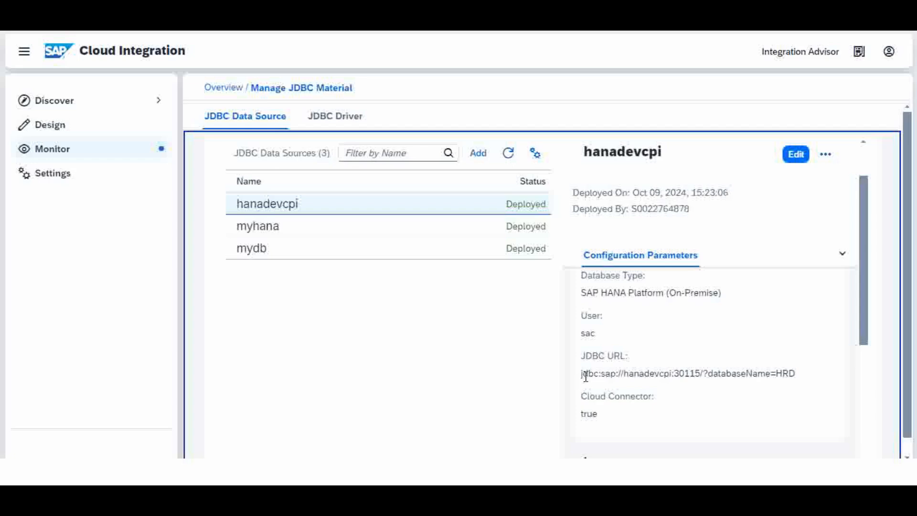
{"action": "left_click_drag", "start_coordinate": [603, 414], "coordinate": [577, 393]}
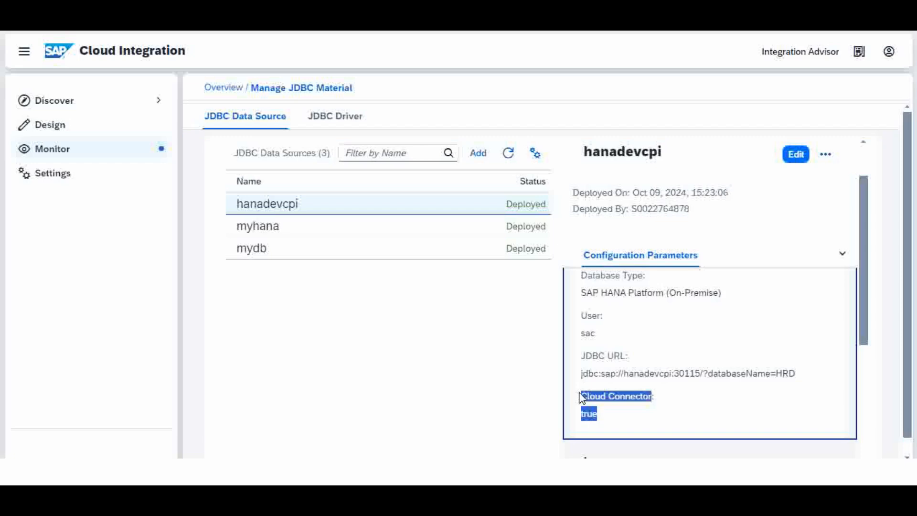
{"action": "left_click", "coordinate": [399, 374]}
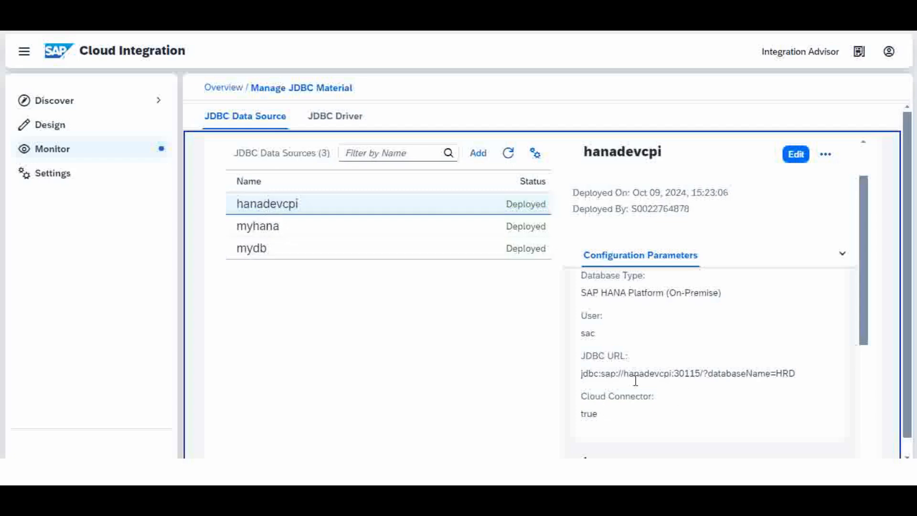
{"action": "left_click_drag", "start_coordinate": [624, 375], "coordinate": [702, 382]}
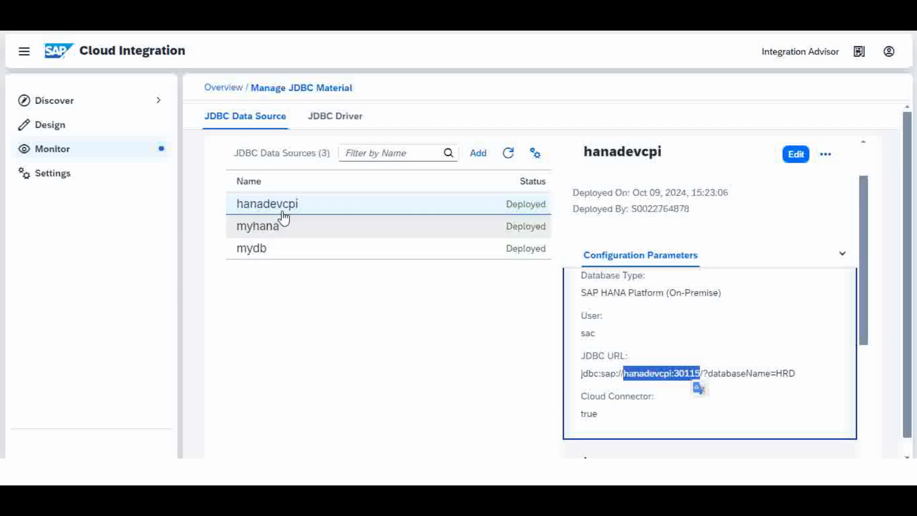
{"action": "left_click", "coordinate": [279, 326]}
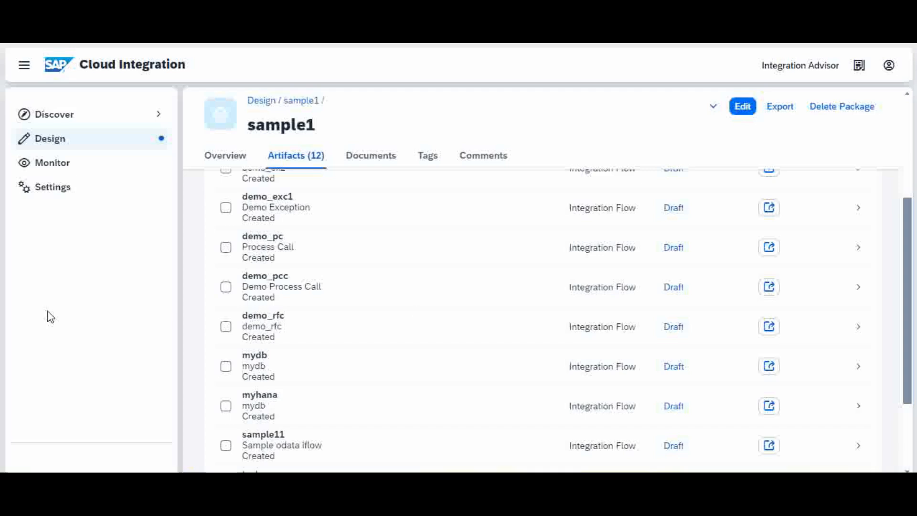
Open the myhana integration flow from the sample1 package's artifacts and collapse the side navigation to show the complete flow
{"action": "left_click_drag", "start_coordinate": [913, 270], "coordinate": [912, 291]}
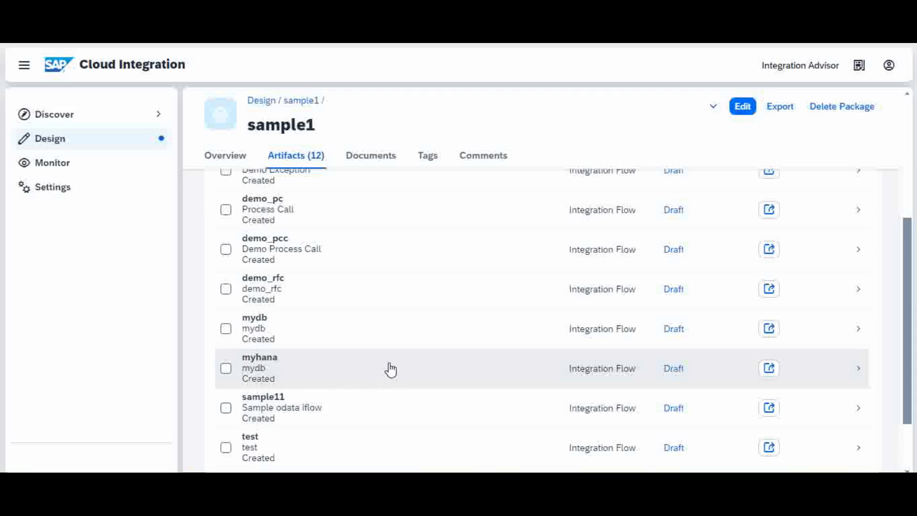
{"action": "left_click", "coordinate": [406, 372]}
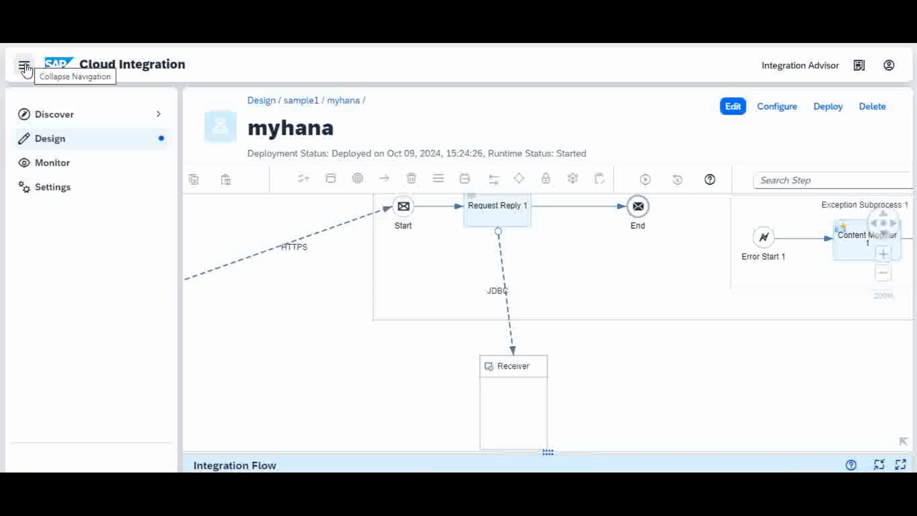
{"action": "left_click", "coordinate": [25, 66]}
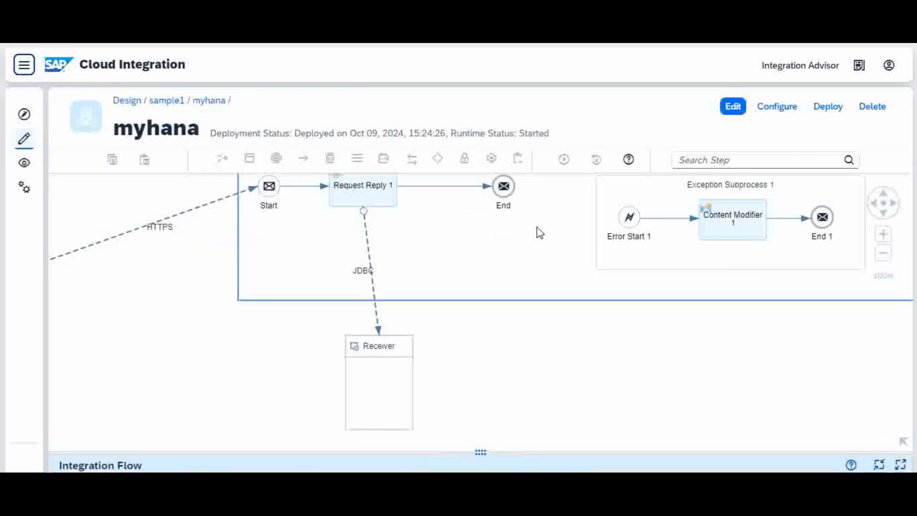
{"action": "left_click", "coordinate": [886, 259]}
{"action": "left_click", "coordinate": [886, 259]}
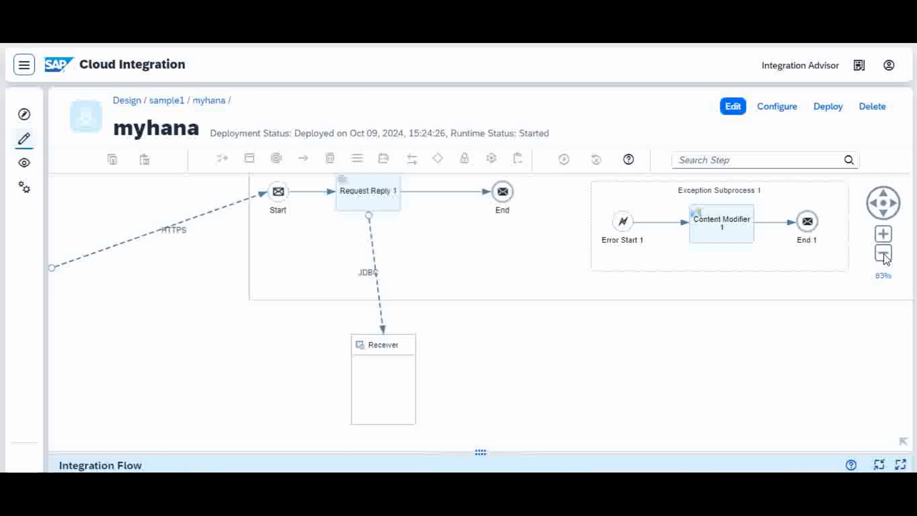
{"action": "left_click", "coordinate": [886, 259]}
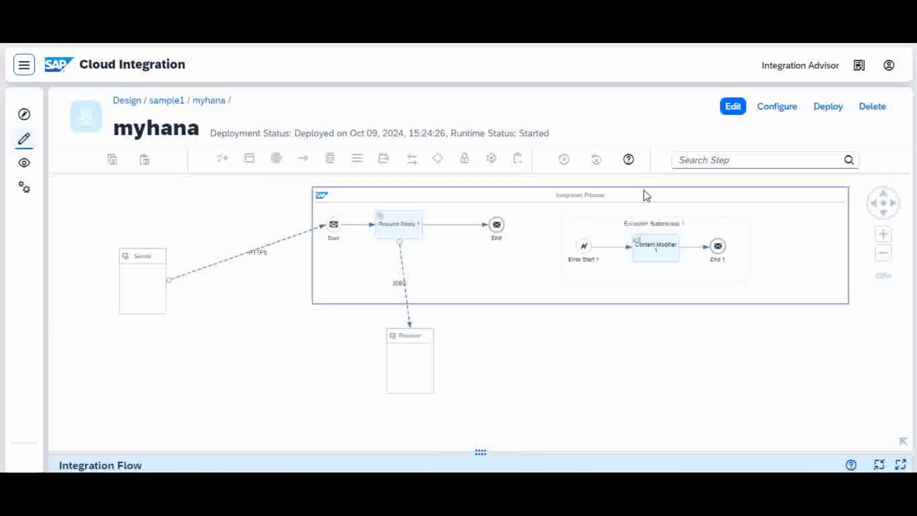
{"action": "left_click_drag", "start_coordinate": [643, 195], "coordinate": [612, 210]}
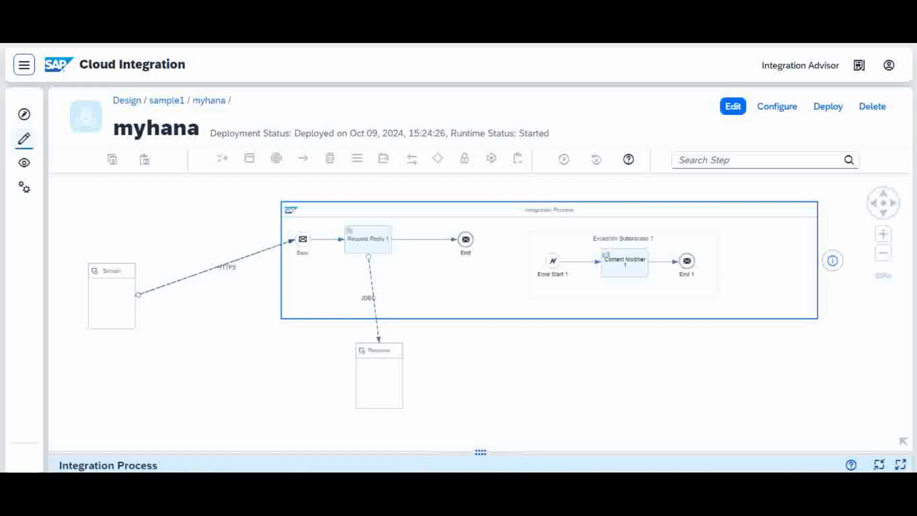
Examine the address in the connection settings of the HTTPS sender channel
{"action": "left_click_drag", "start_coordinate": [325, 450], "coordinate": [359, 353]}
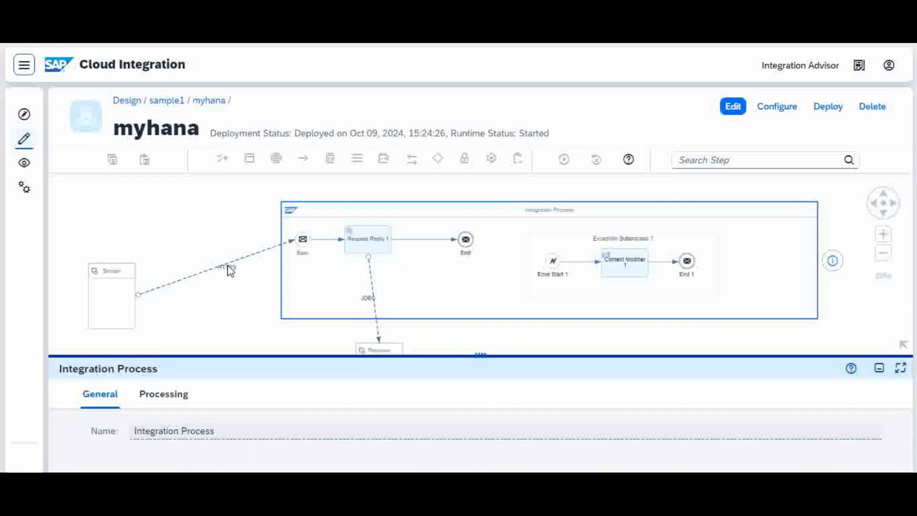
{"action": "left_click", "coordinate": [228, 268]}
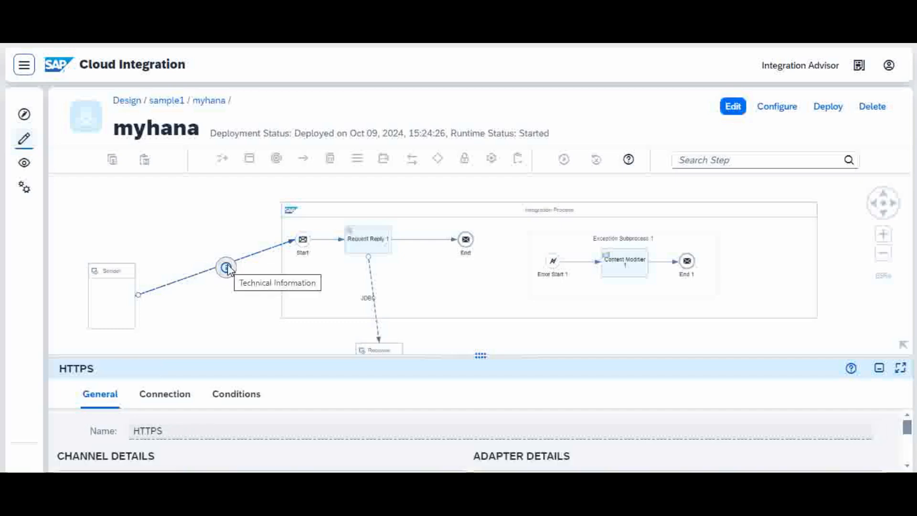
{"action": "left_click", "coordinate": [185, 397]}
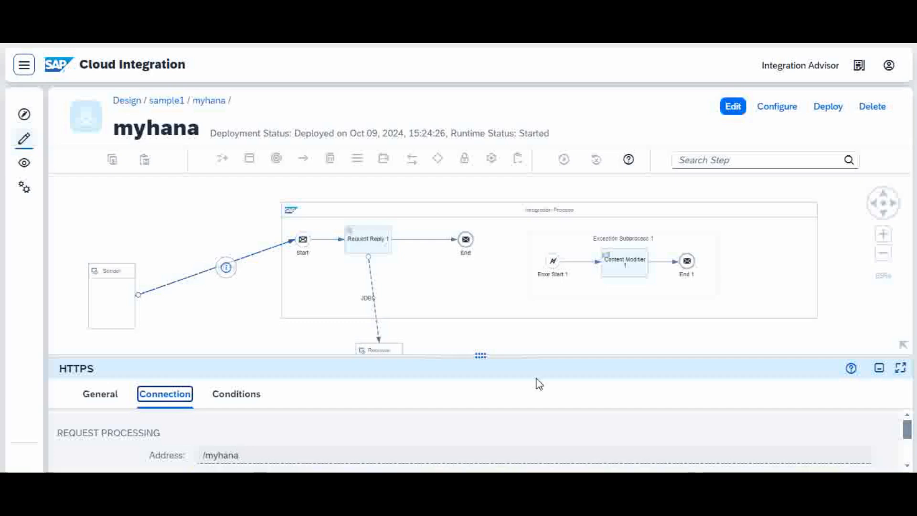
{"action": "left_click_drag", "start_coordinate": [505, 355], "coordinate": [501, 400]}
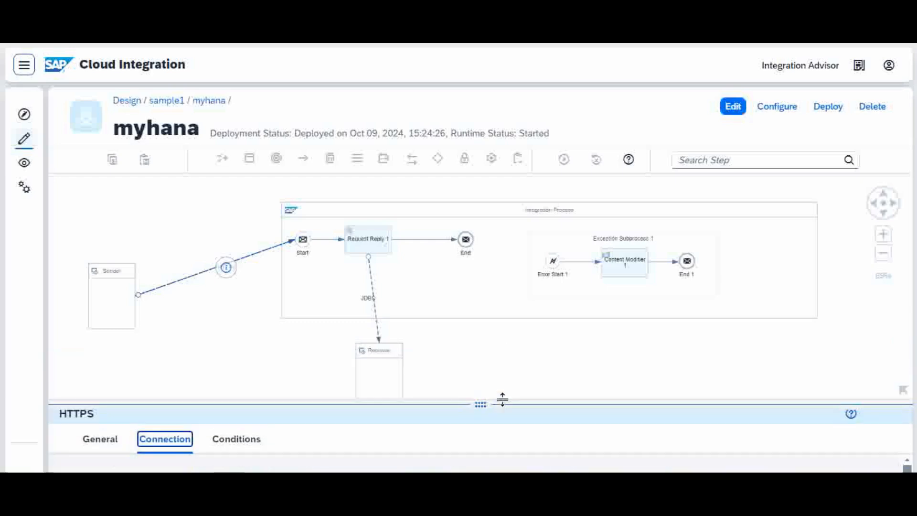
Inspect the Request Reply 1 step and the Receiver, and review the JDBC channel's data source alias in its connection details
{"action": "left_click", "coordinate": [367, 240]}
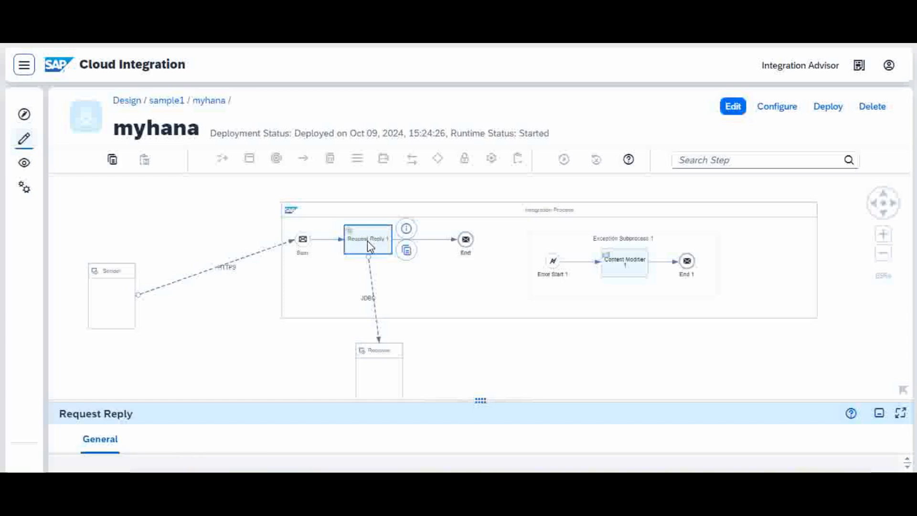
{"action": "left_click", "coordinate": [382, 380]}
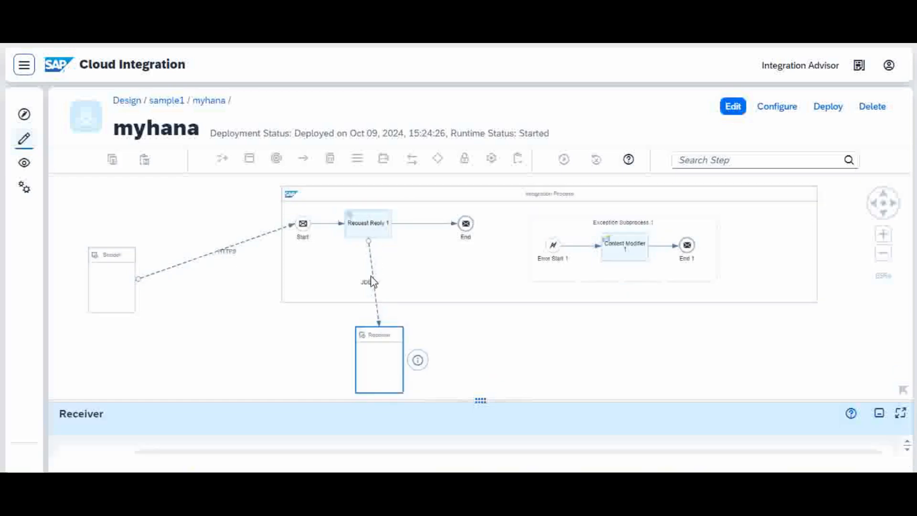
{"action": "mouse_move", "coordinate": [372, 276]}
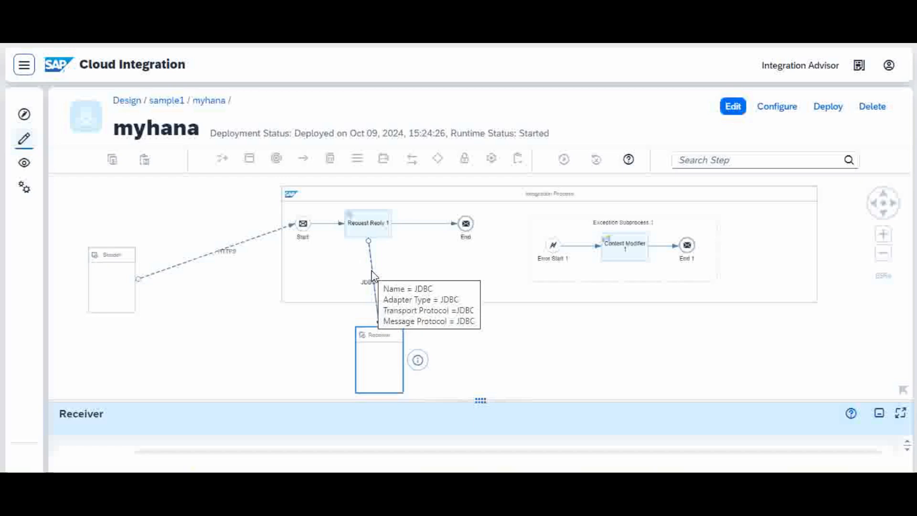
{"action": "left_click", "coordinate": [372, 276]}
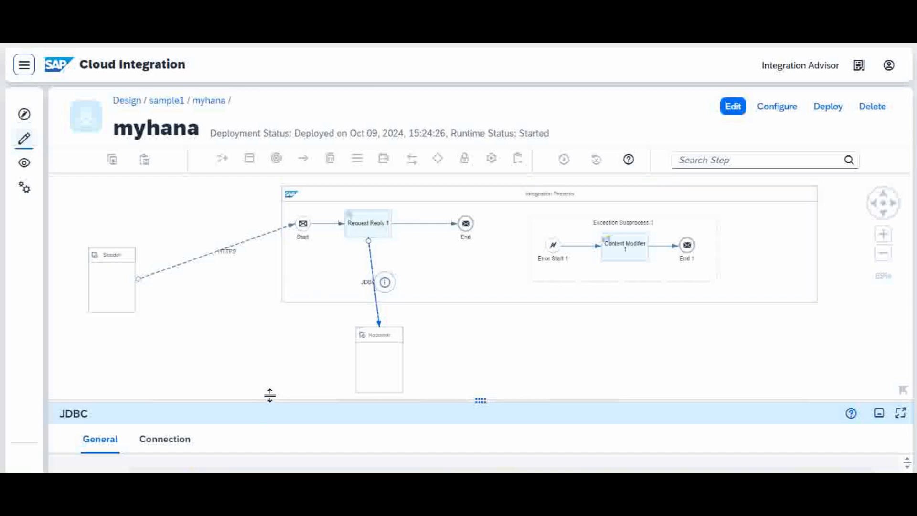
{"action": "left_click_drag", "start_coordinate": [268, 396], "coordinate": [293, 331]}
{"action": "left_click", "coordinate": [177, 374]}
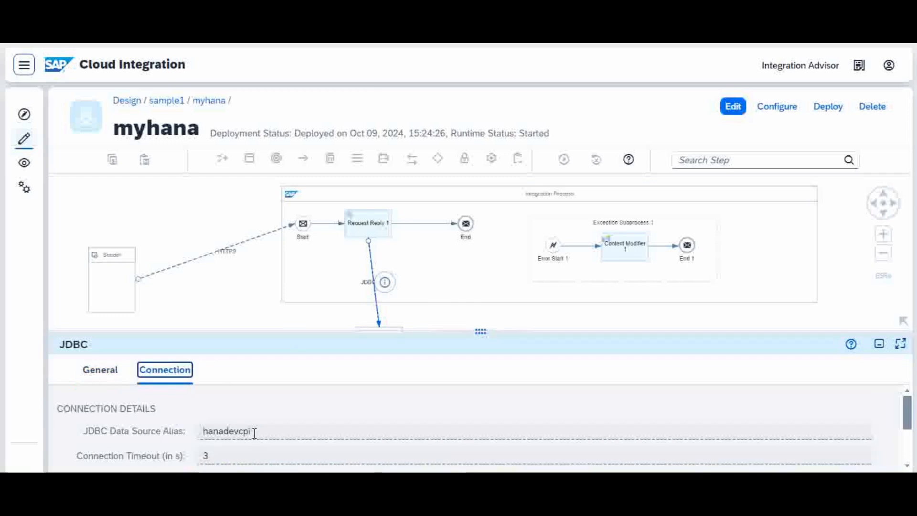
{"action": "left_click_drag", "start_coordinate": [254, 432], "coordinate": [201, 433]}
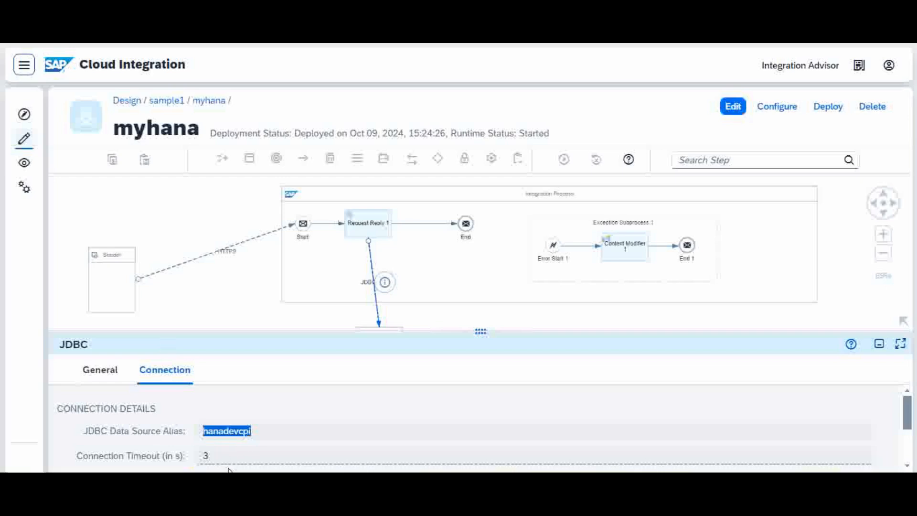
{"action": "left_click", "coordinate": [264, 433]}
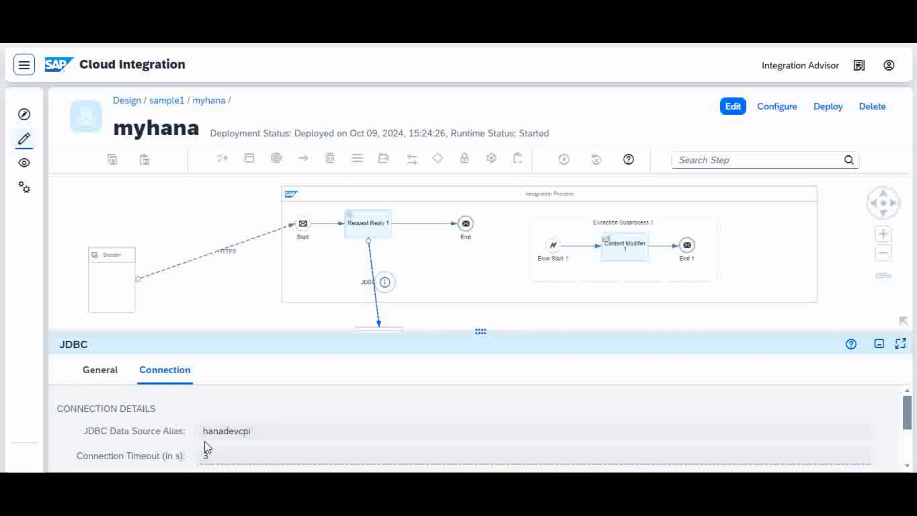
{"action": "left_click_drag", "start_coordinate": [256, 429], "coordinate": [179, 426]}
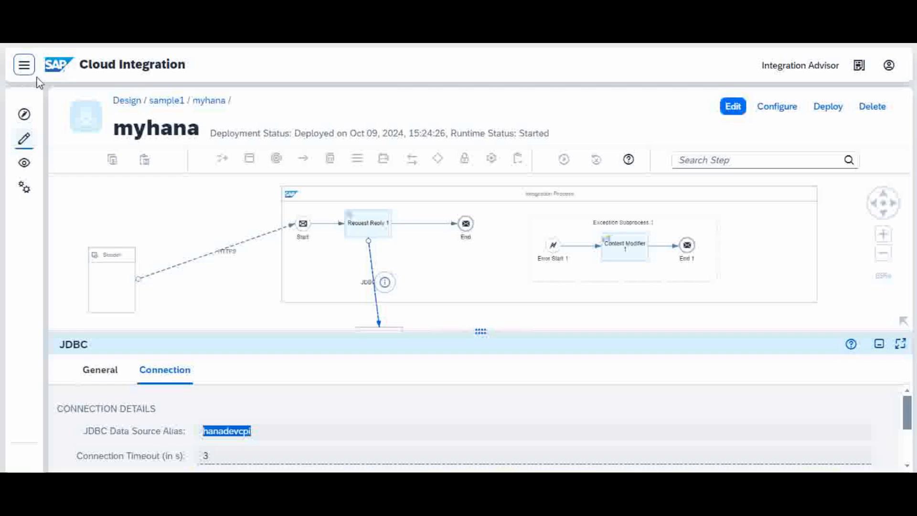
{"action": "left_click", "coordinate": [263, 431]}
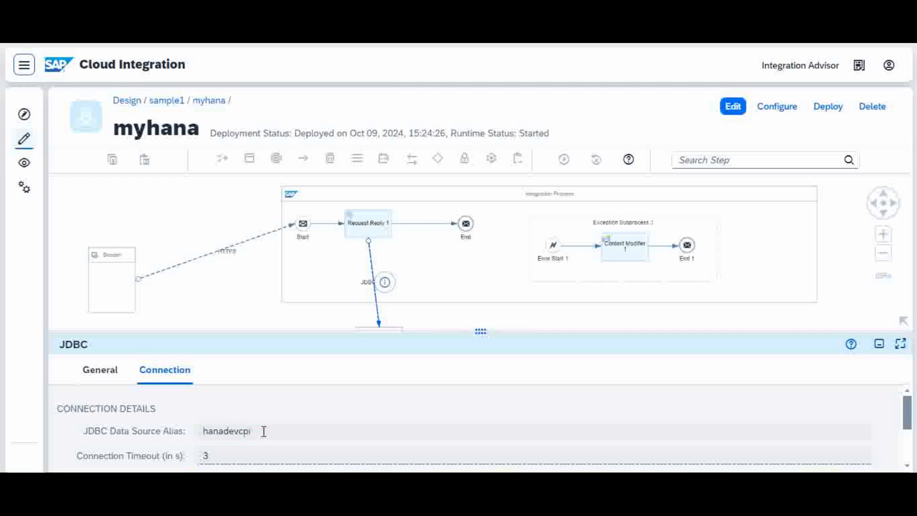
Review the message body expression of Content Modifier 1 in the exception subprocess
{"action": "left_click_drag", "start_coordinate": [346, 328], "coordinate": [349, 412]}
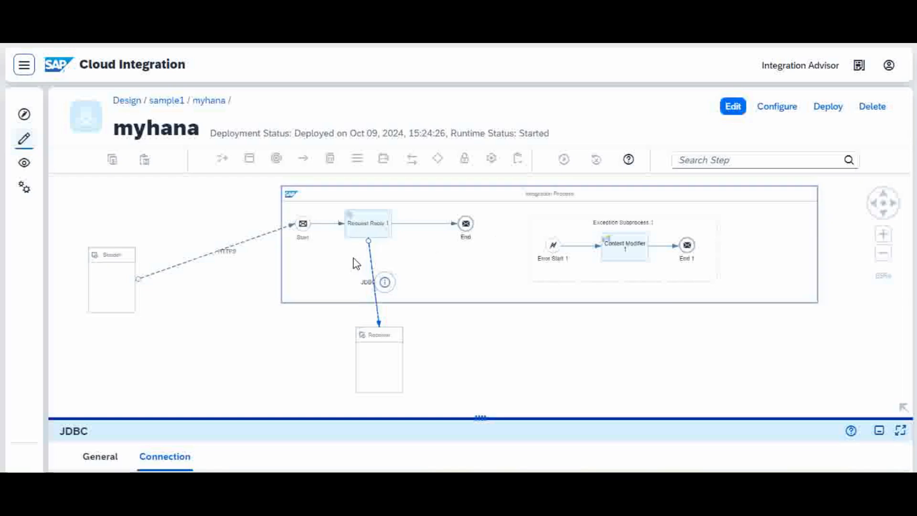
{"action": "left_click", "coordinate": [633, 254]}
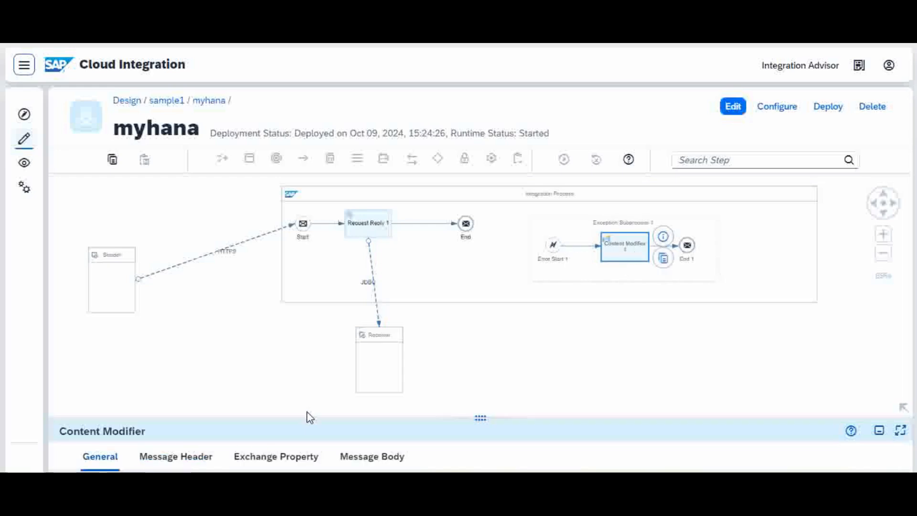
{"action": "left_click_drag", "start_coordinate": [305, 415], "coordinate": [340, 328]}
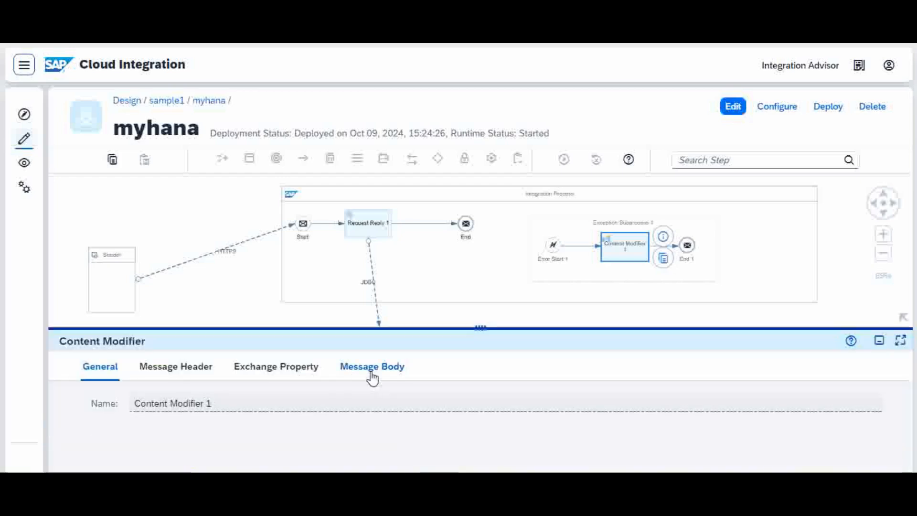
{"action": "left_click", "coordinate": [372, 368]}
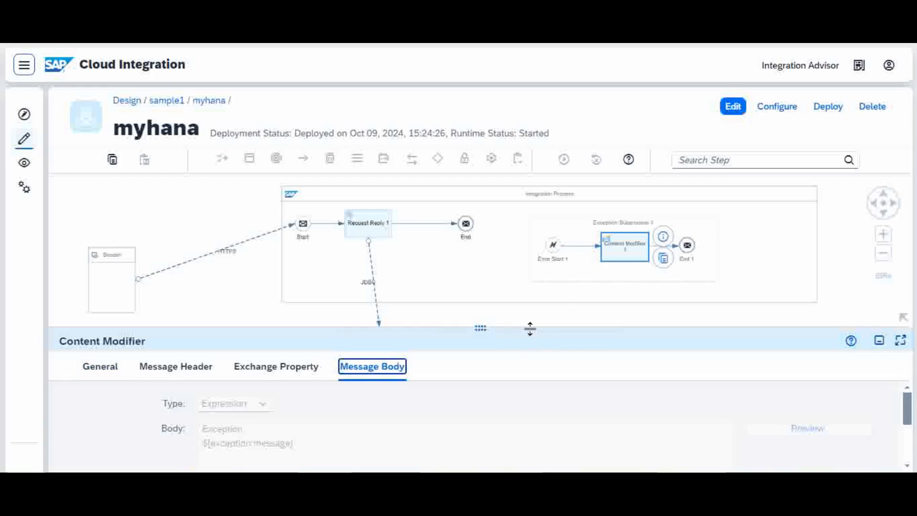
{"action": "left_click_drag", "start_coordinate": [531, 328], "coordinate": [533, 356]}
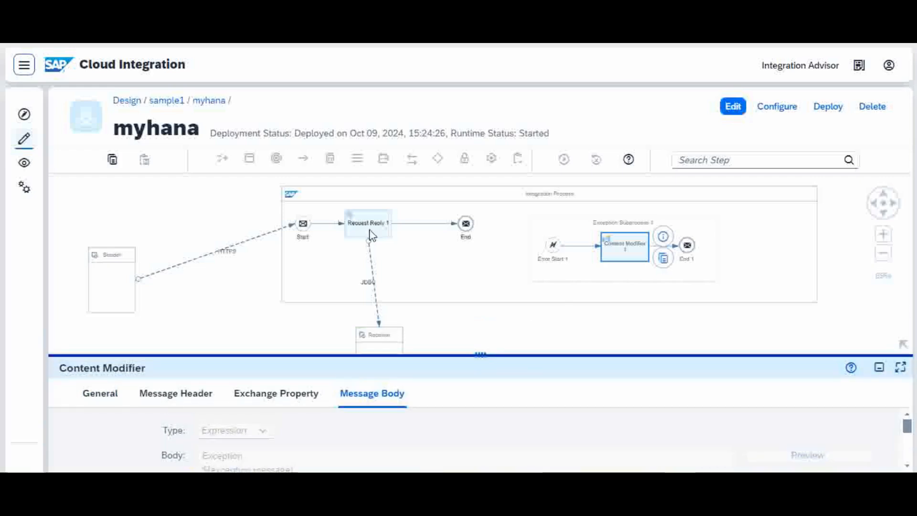
Dismiss the SAP GUI connection error without viewing its detailed description and return to the myhana flow
{"action": "left_click", "coordinate": [380, 340]}
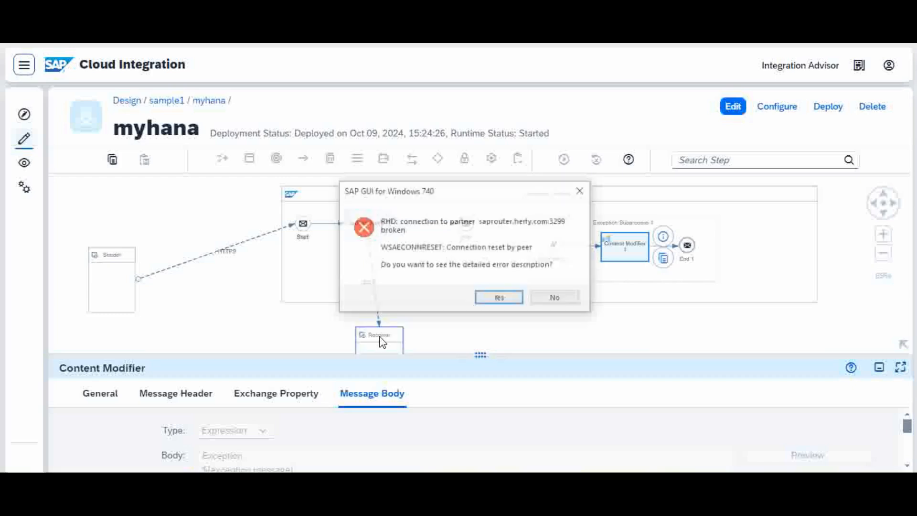
{"action": "left_click", "coordinate": [556, 298]}
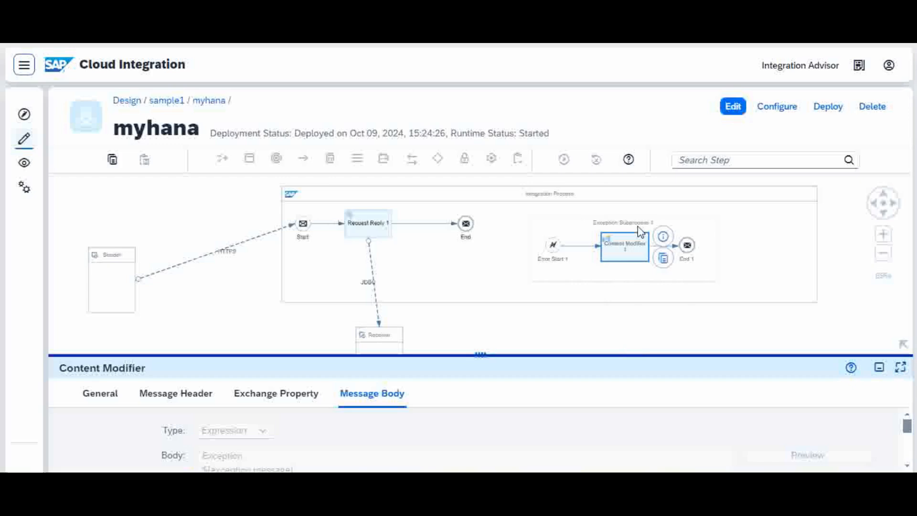
{"action": "left_click", "coordinate": [625, 292]}
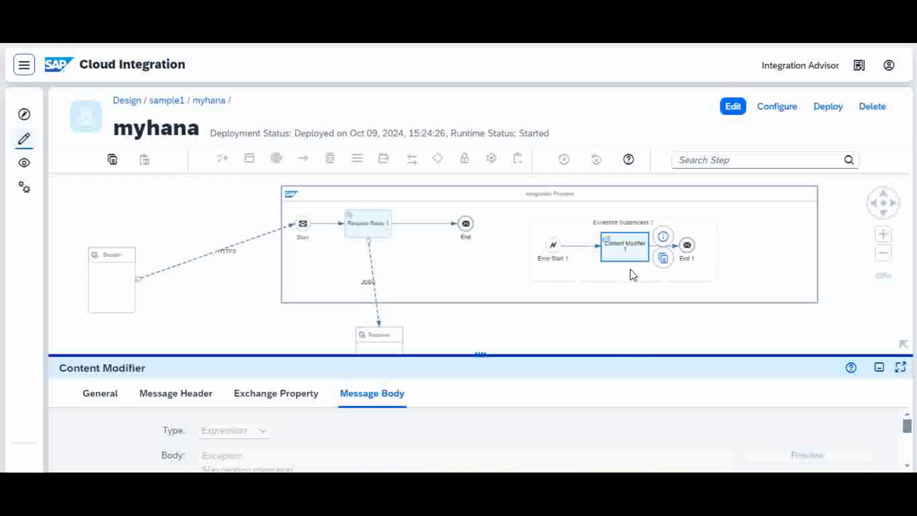
{"action": "left_click", "coordinate": [633, 275]}
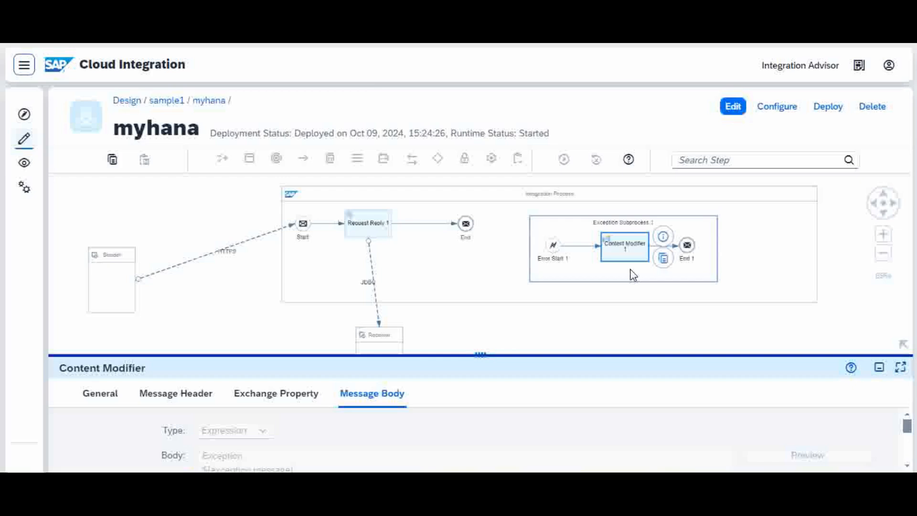
{"action": "left_click", "coordinate": [616, 243]}
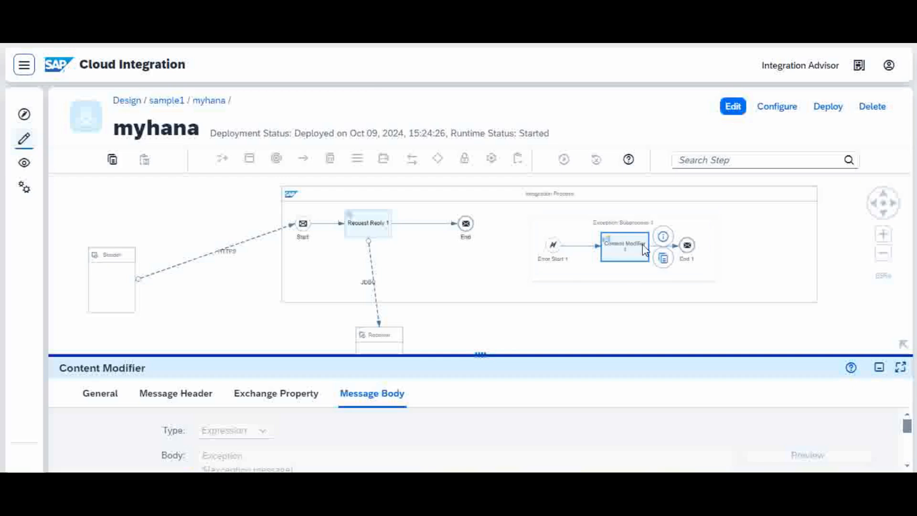
{"action": "left_click", "coordinate": [382, 210]}
{"action": "mouse_move", "coordinate": [373, 280]}
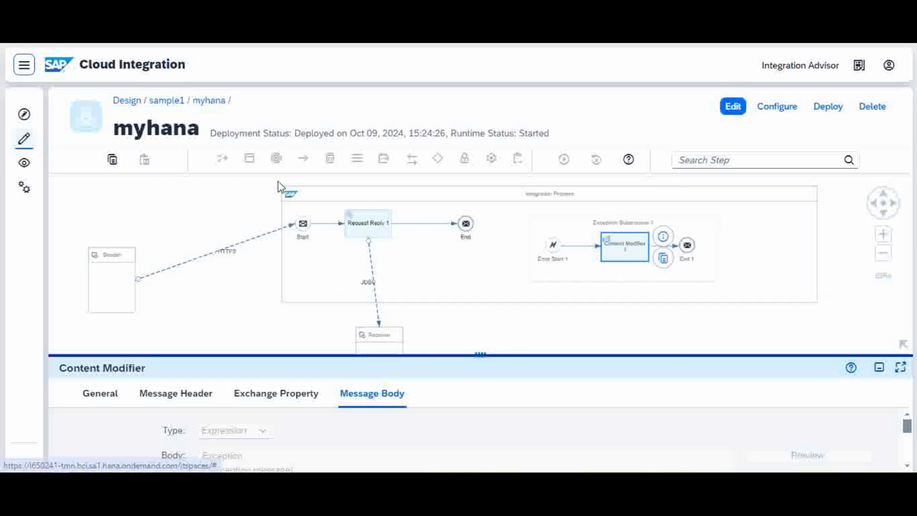
Switch to Postman and clear the previous response of the iflow request
{"action": "mouse_move", "coordinate": [540, 483]}
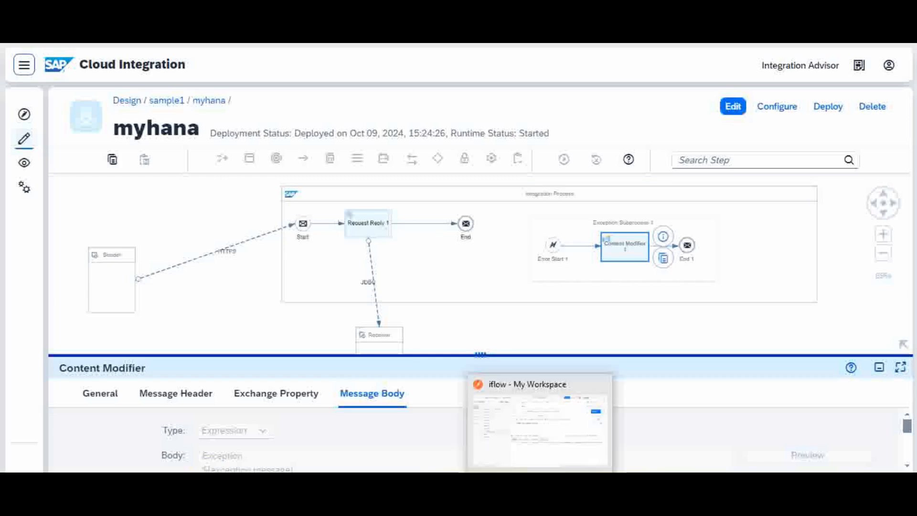
{"action": "left_click", "coordinate": [540, 483]}
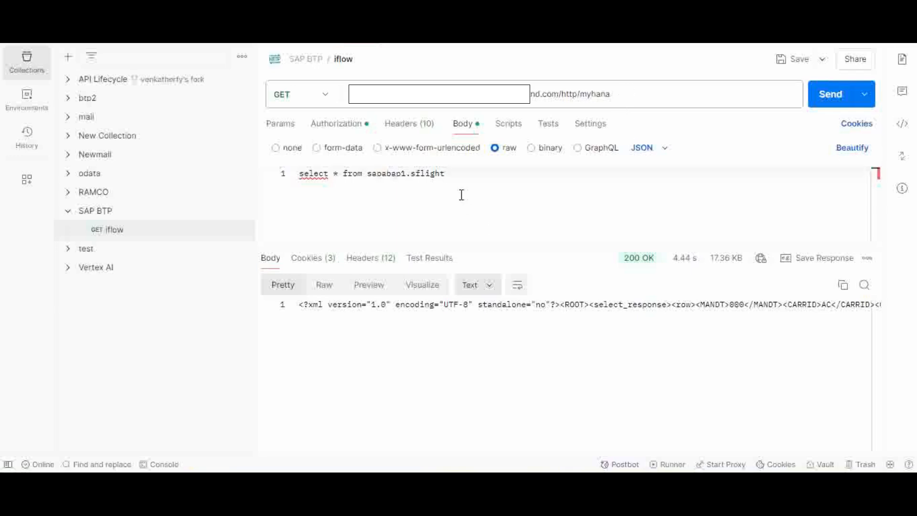
{"action": "left_click", "coordinate": [876, 262]}
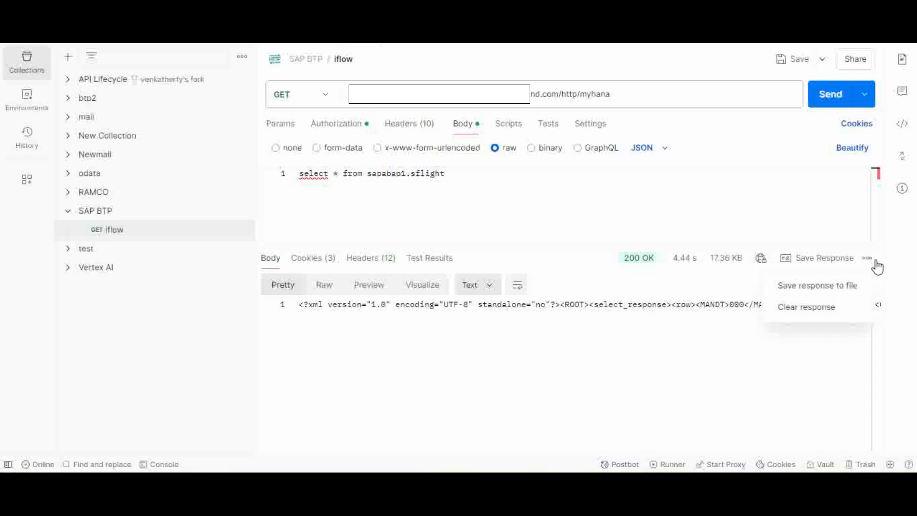
{"action": "left_click", "coordinate": [821, 311]}
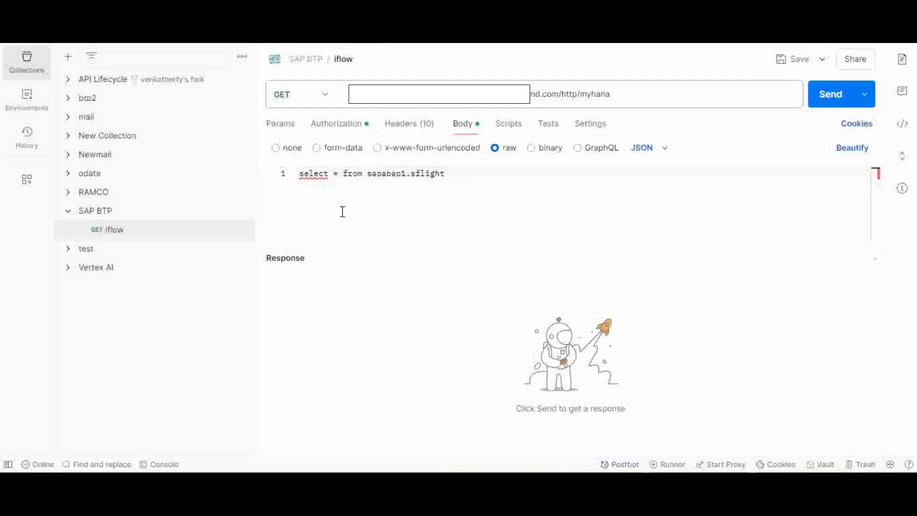
Highlight the sapabap1.sflight table in the request body's select query and send the iflow GET request
{"action": "left_click", "coordinate": [368, 175]}
{"action": "left_click_drag", "start_coordinate": [369, 175], "coordinate": [405, 178]}
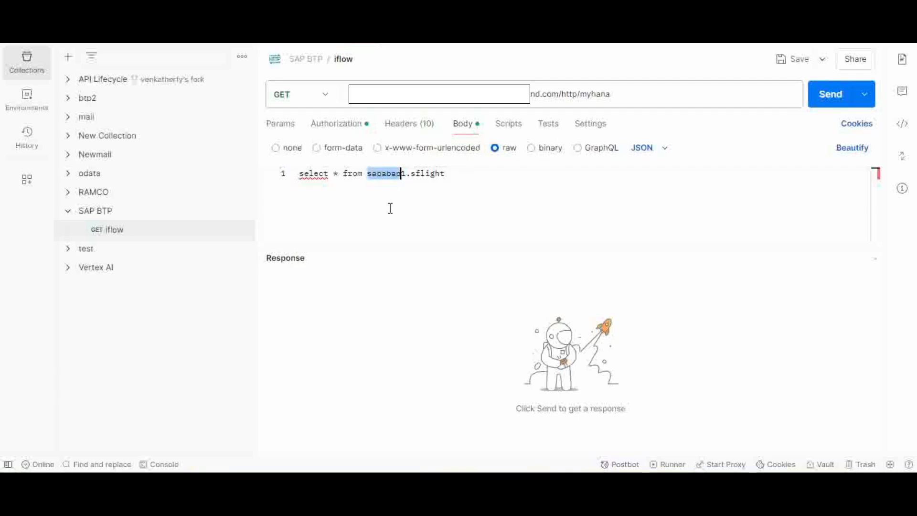
{"action": "key", "text": "shift+End"}
{"action": "left_click", "coordinate": [436, 176]}
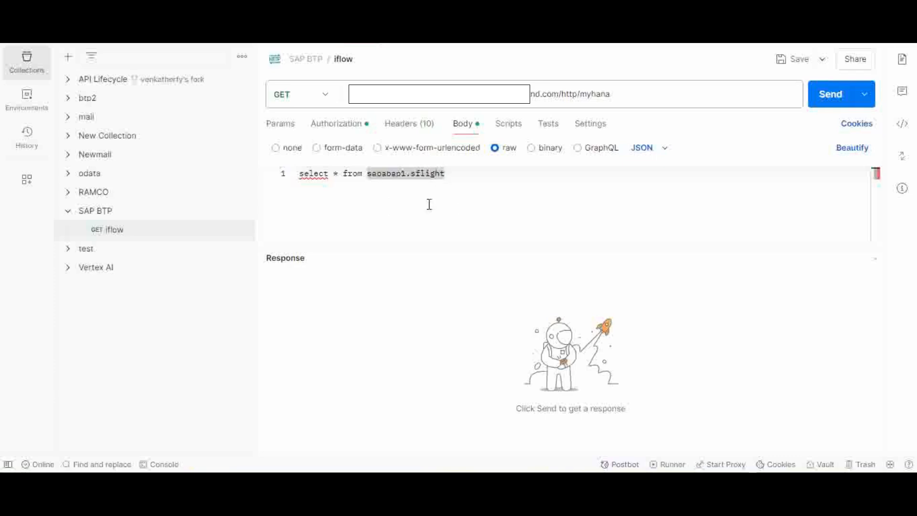
{"action": "left_click", "coordinate": [831, 102]}
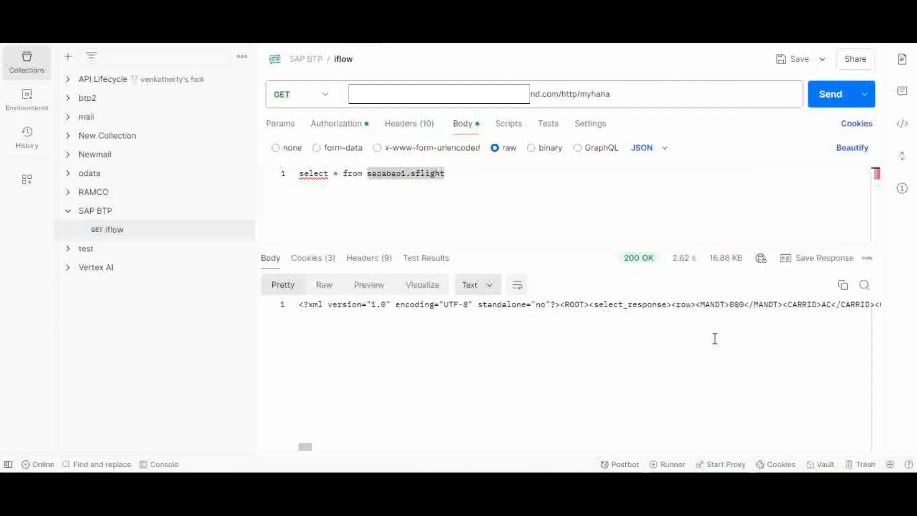
Copy the whole XML response, switch to the JSON Formatter XML Viewer, paste it as input and beautify it
{"action": "double_click", "coordinate": [665, 305]}
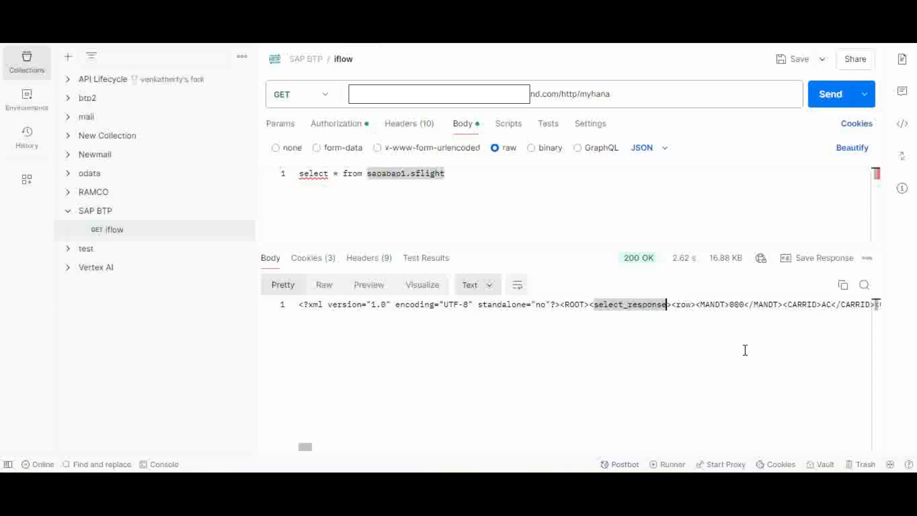
{"action": "key", "text": "ctrl+a"}
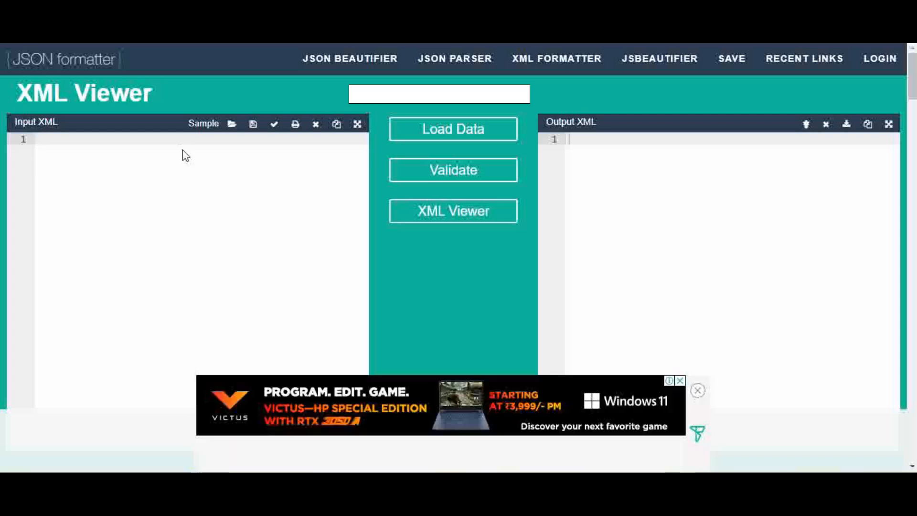
{"action": "key", "text": "ctrl+v"}
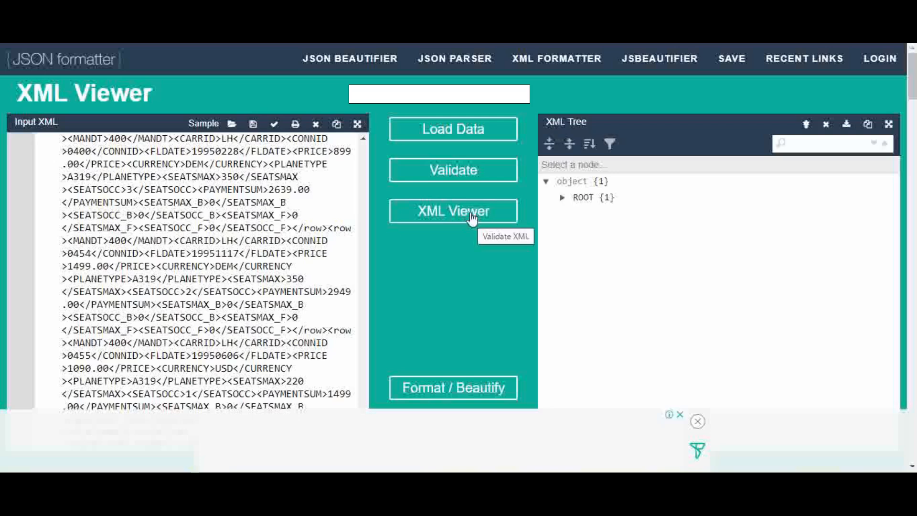
{"action": "left_click", "coordinate": [460, 393]}
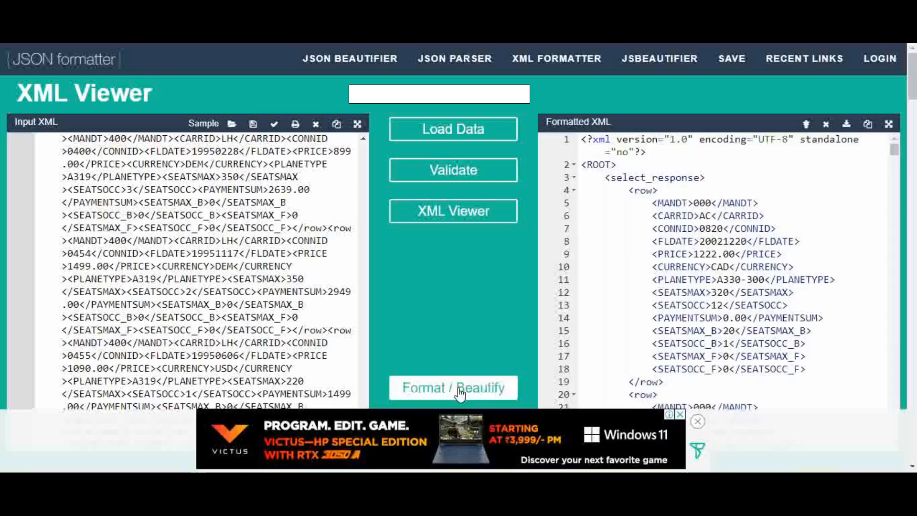
{"action": "left_click", "coordinate": [680, 415]}
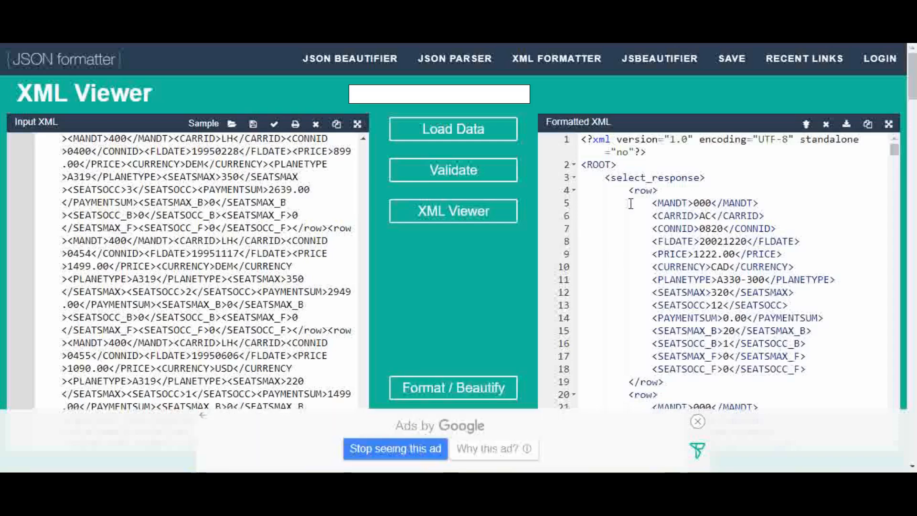
Collapse the first nine row elements under select_response in the formatted XML
{"action": "left_click", "coordinate": [575, 190]}
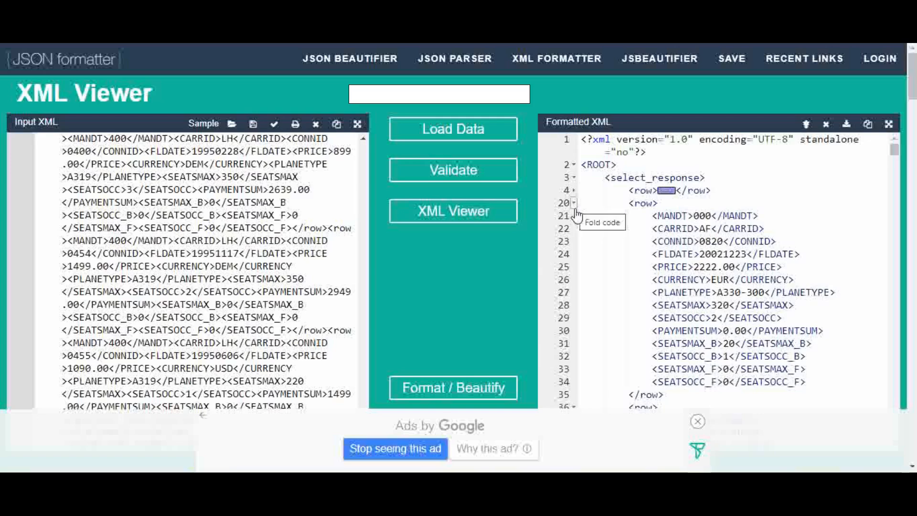
{"action": "left_click", "coordinate": [574, 204]}
{"action": "left_click", "coordinate": [575, 205]}
{"action": "left_click", "coordinate": [575, 205]}
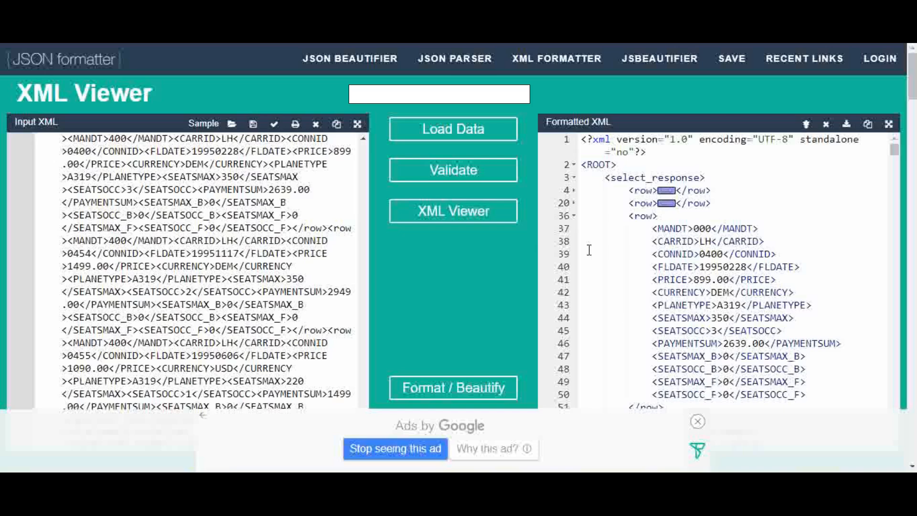
{"action": "left_click", "coordinate": [574, 218]}
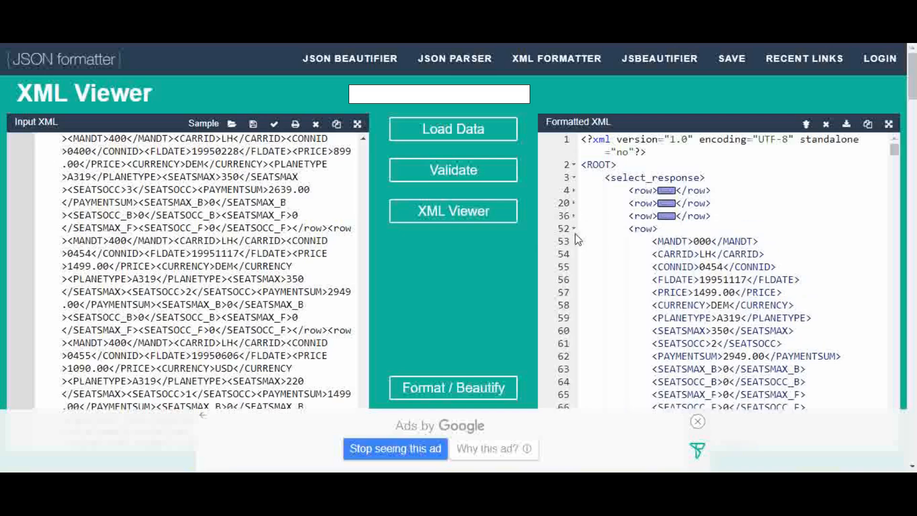
{"action": "left_click", "coordinate": [574, 229]}
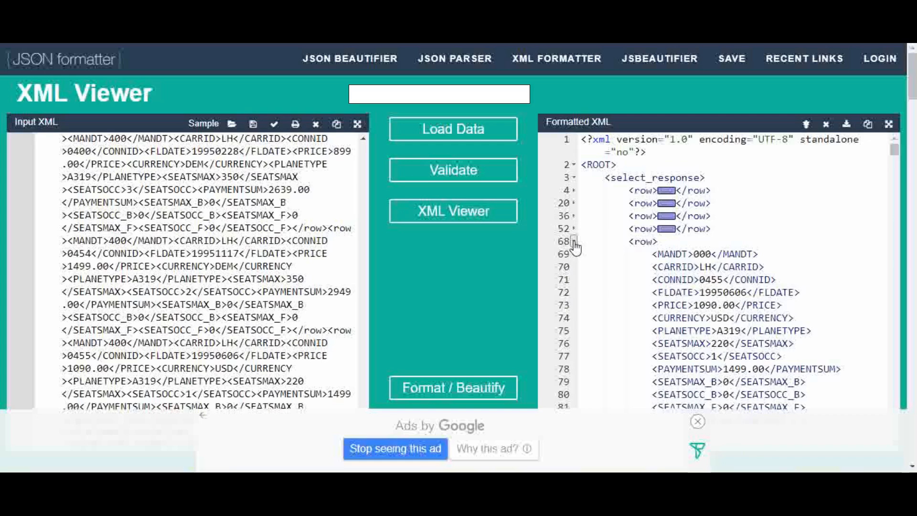
{"action": "left_click", "coordinate": [574, 242]}
{"action": "left_click", "coordinate": [574, 255]}
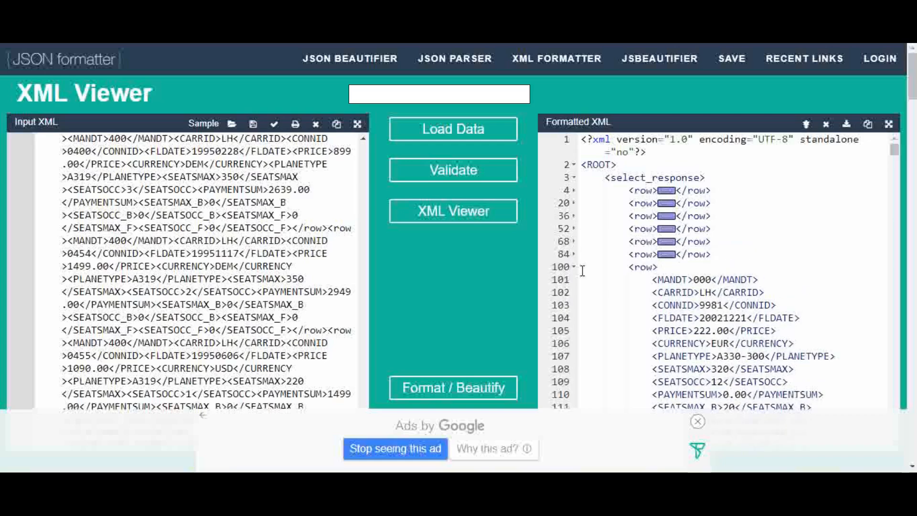
{"action": "left_click", "coordinate": [574, 268]}
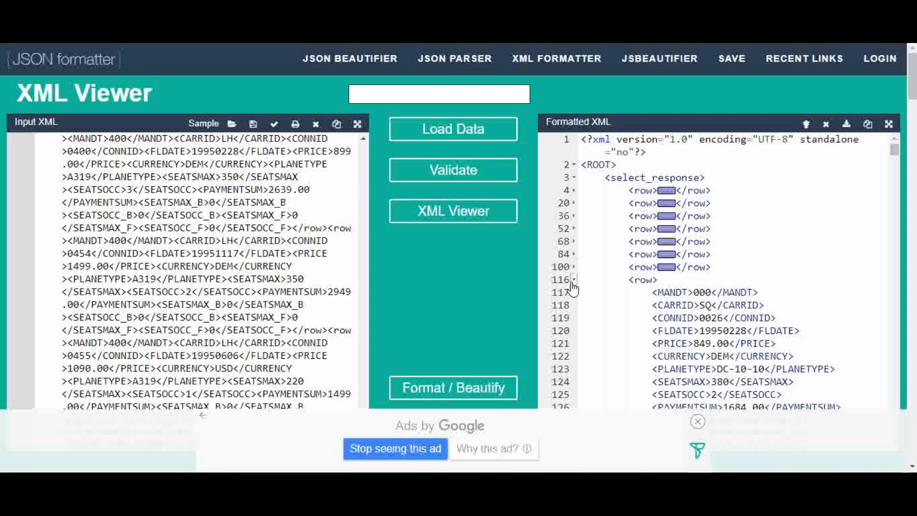
{"action": "left_click", "coordinate": [574, 282]}
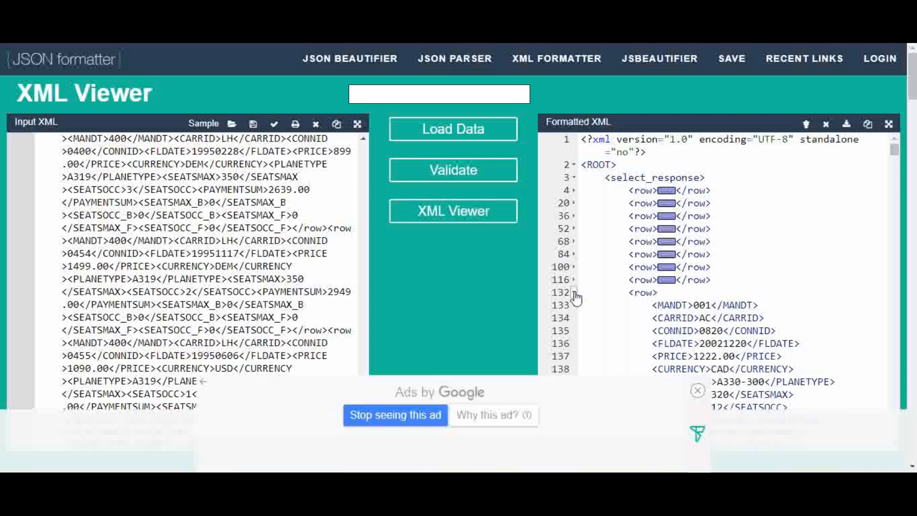
{"action": "left_click", "coordinate": [574, 292]}
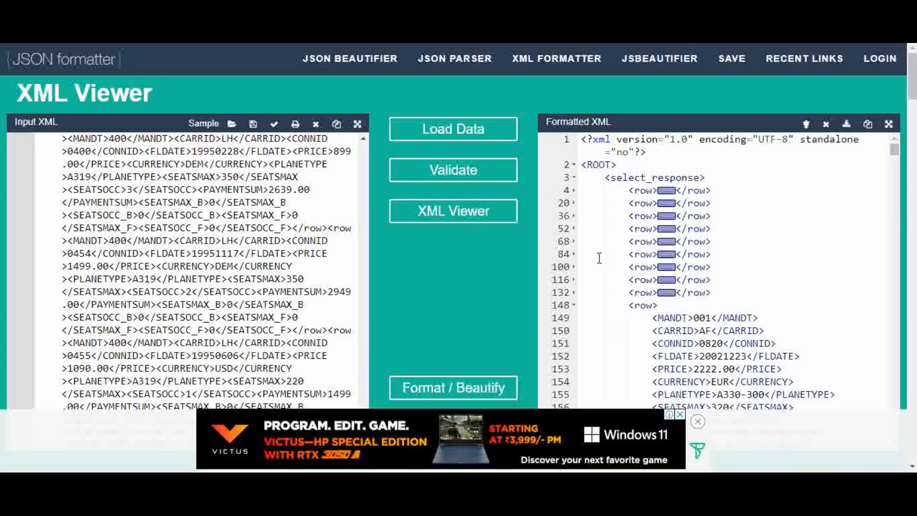
Expand the first row element, highlight its fields from MANDT to SEATSOCC_F and close the ad banner
{"action": "left_click", "coordinate": [575, 190]}
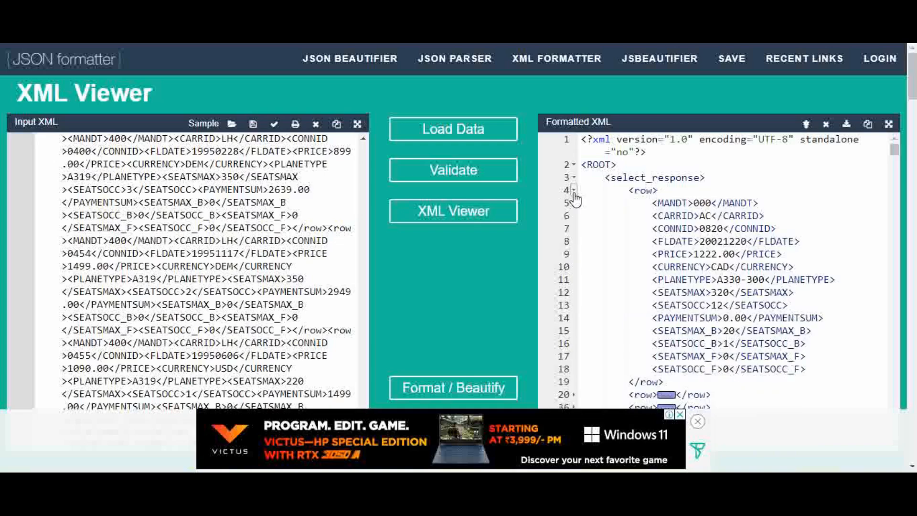
{"action": "left_click", "coordinate": [810, 368]}
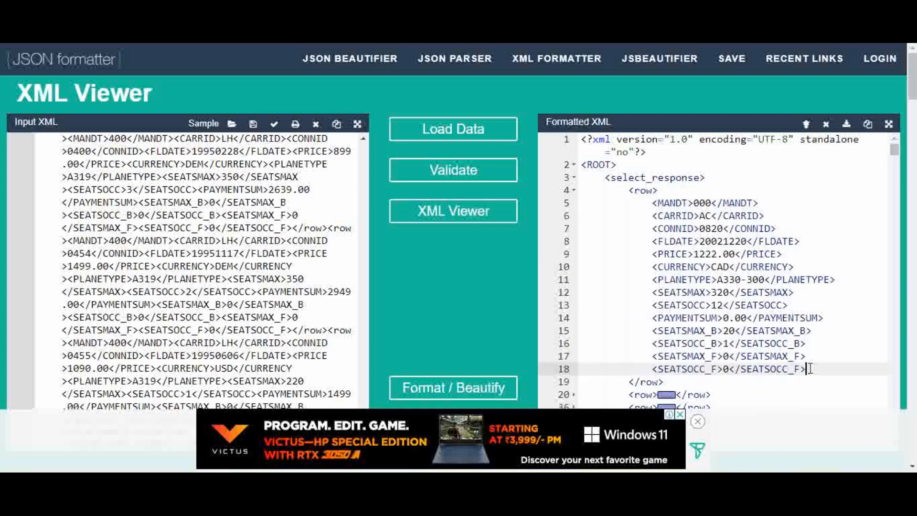
{"action": "left_click_drag", "start_coordinate": [810, 368], "coordinate": [587, 203]}
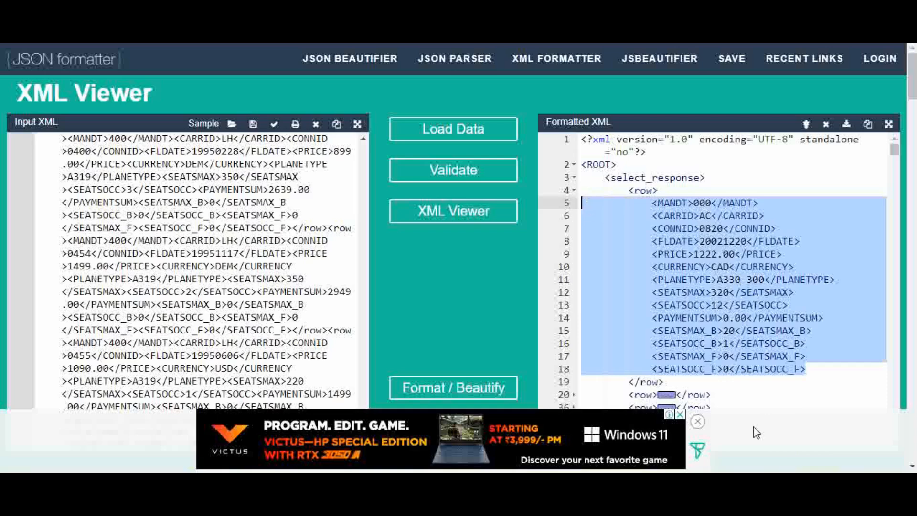
{"action": "left_click", "coordinate": [703, 426]}
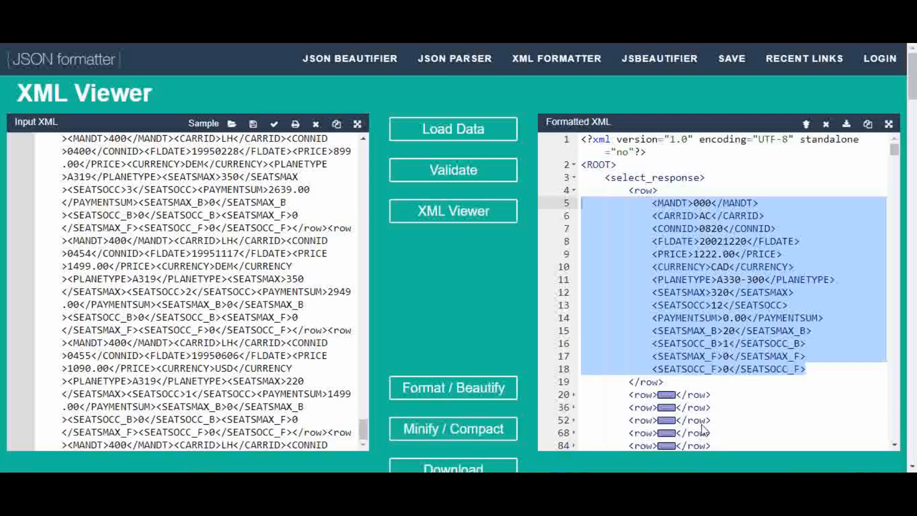